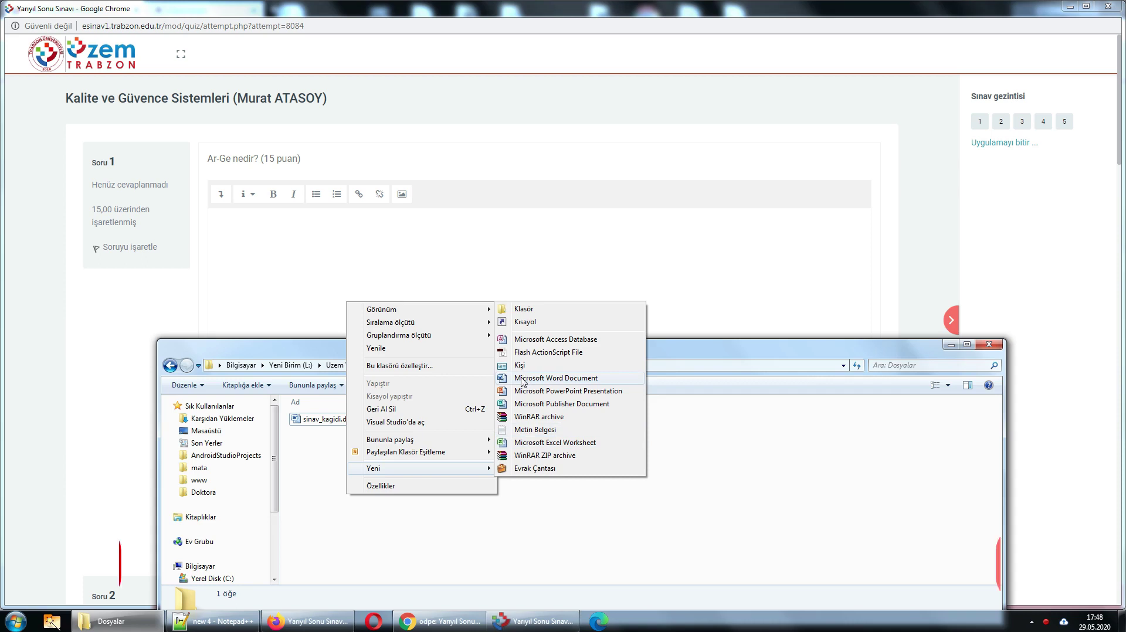
- Create a new Word document named with the student's name and number, and open it
{"action": "left_click", "coordinate": [524, 379]}
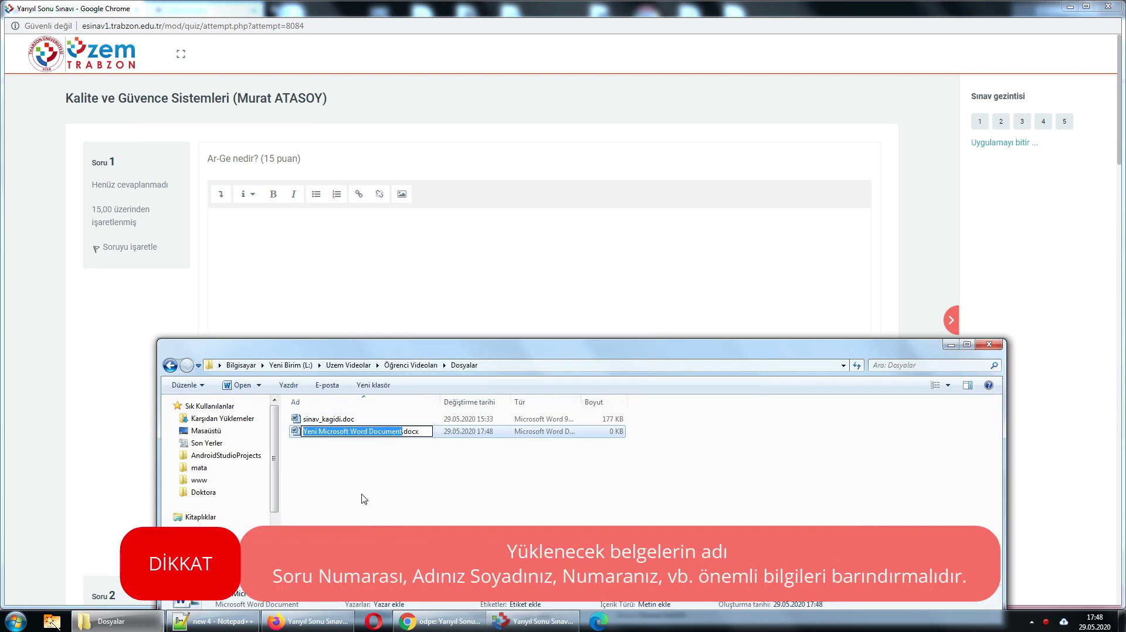
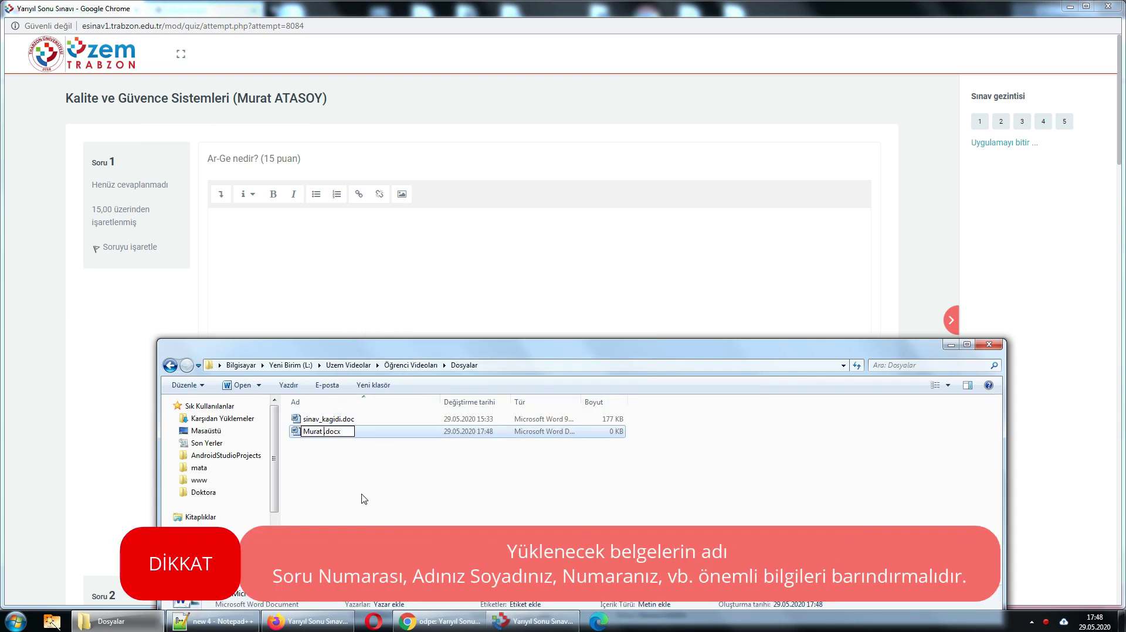
{"action": "type", "text": "SOY "}
{"action": "type", "text": "123456"}
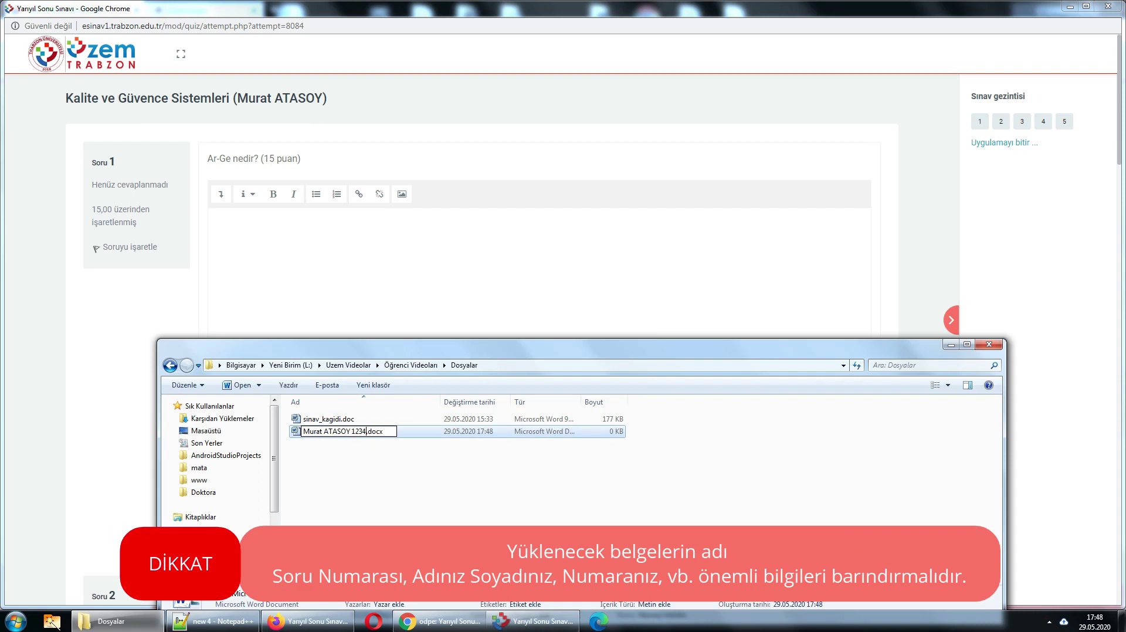
{"action": "key", "text": "Return"}
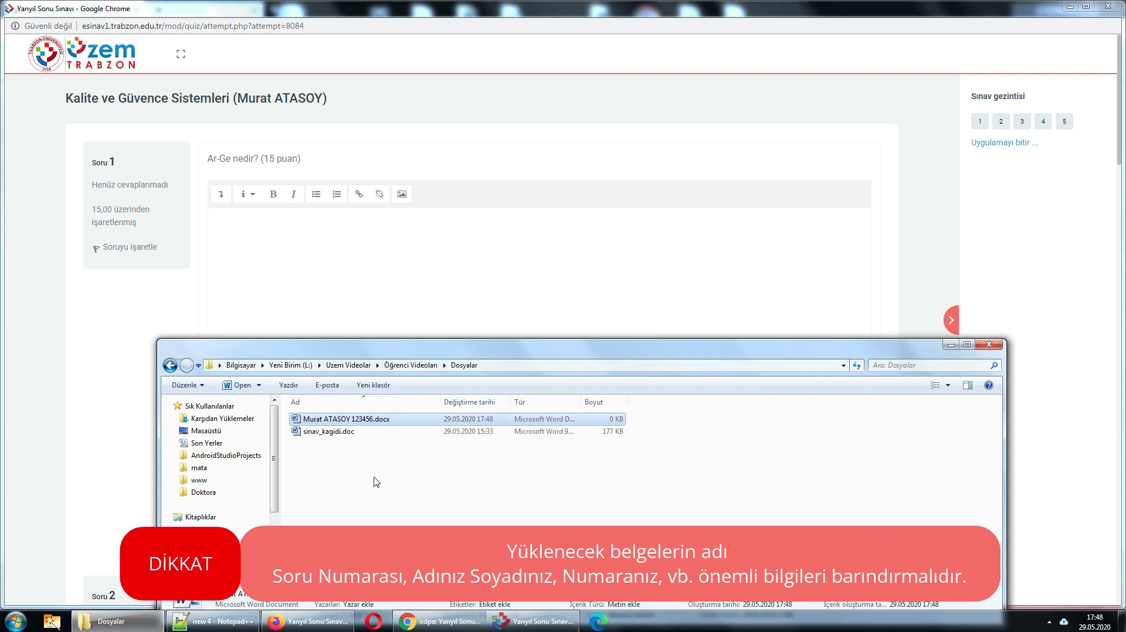
{"action": "double_click", "coordinate": [339, 420]}
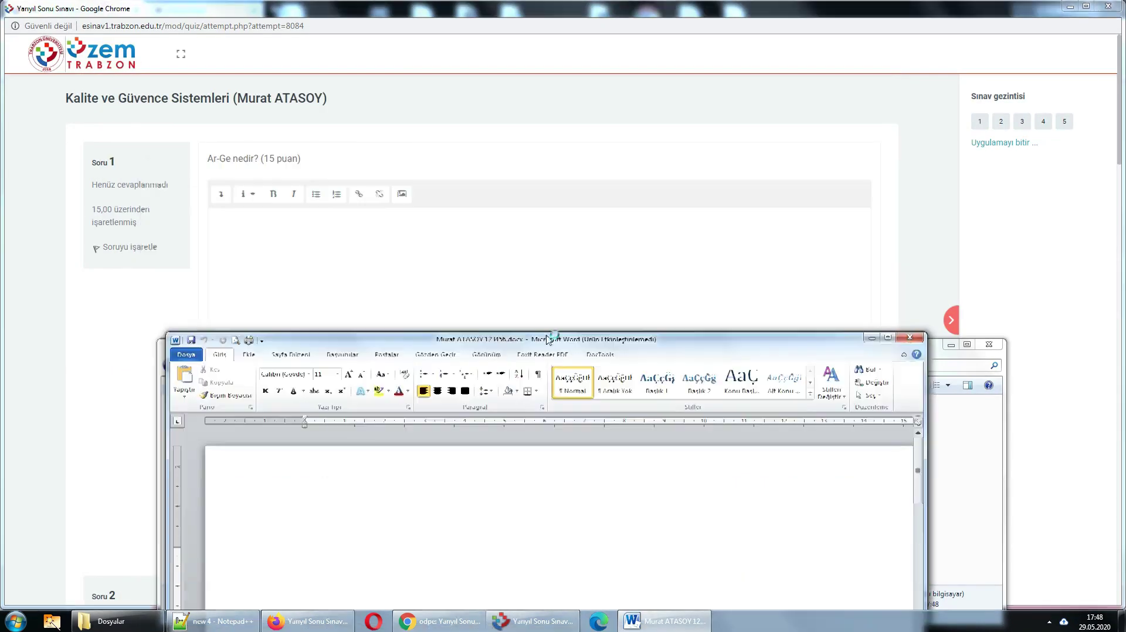
- Dismiss the Office activation notice, type 'Arge' as the answer, and close Word
{"action": "left_click", "coordinate": [661, 556]}
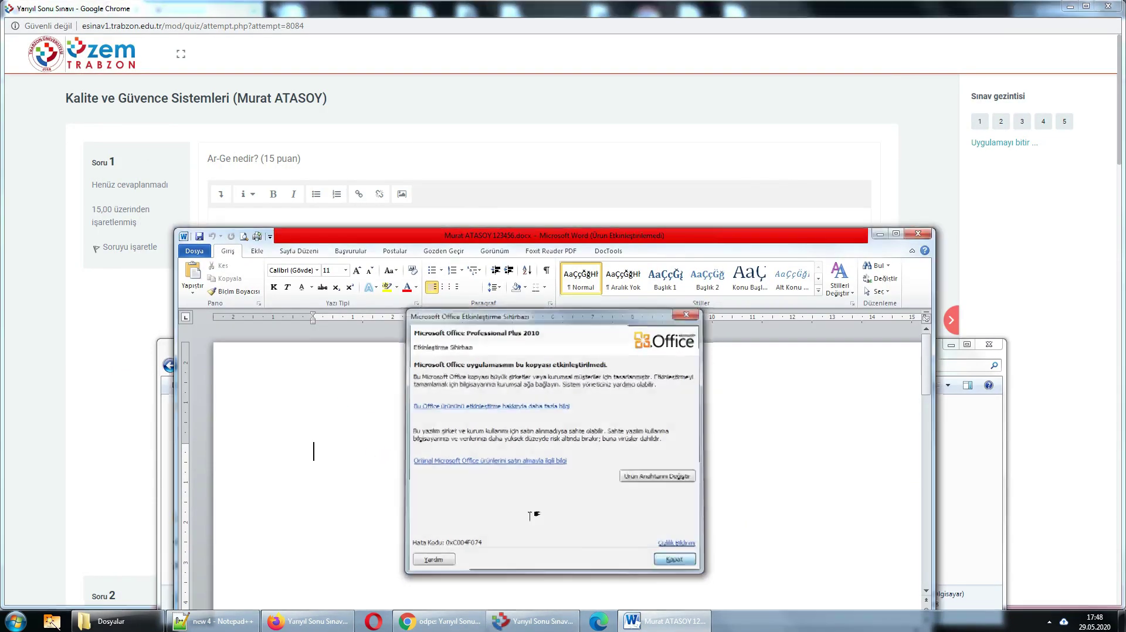
{"action": "type", "text": "Arge ....."}
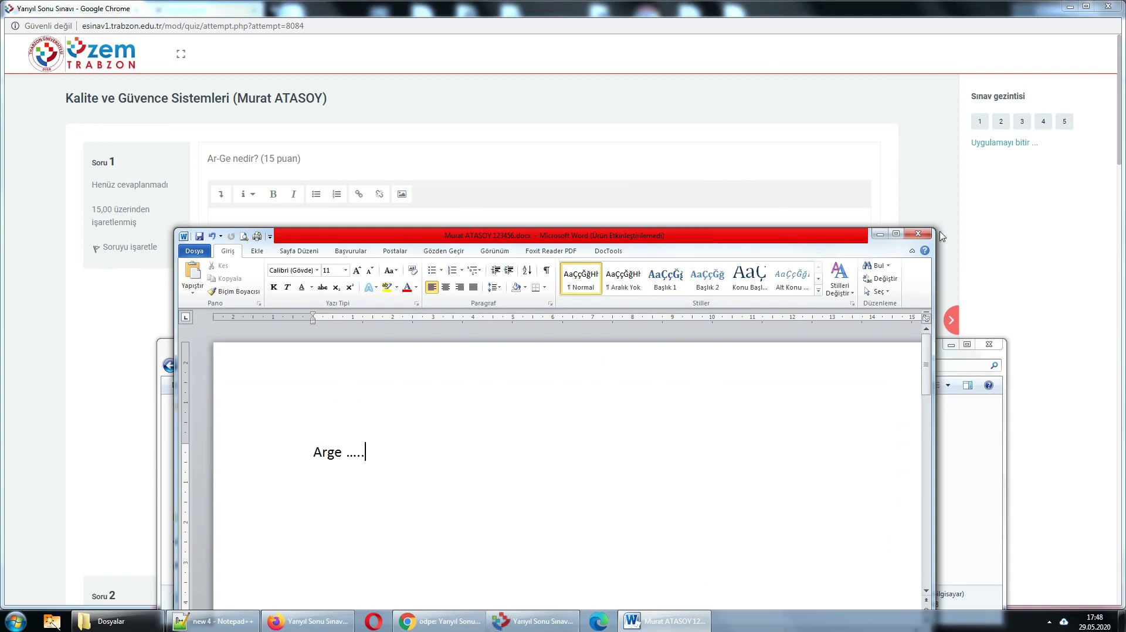
{"action": "left_click", "coordinate": [919, 234]}
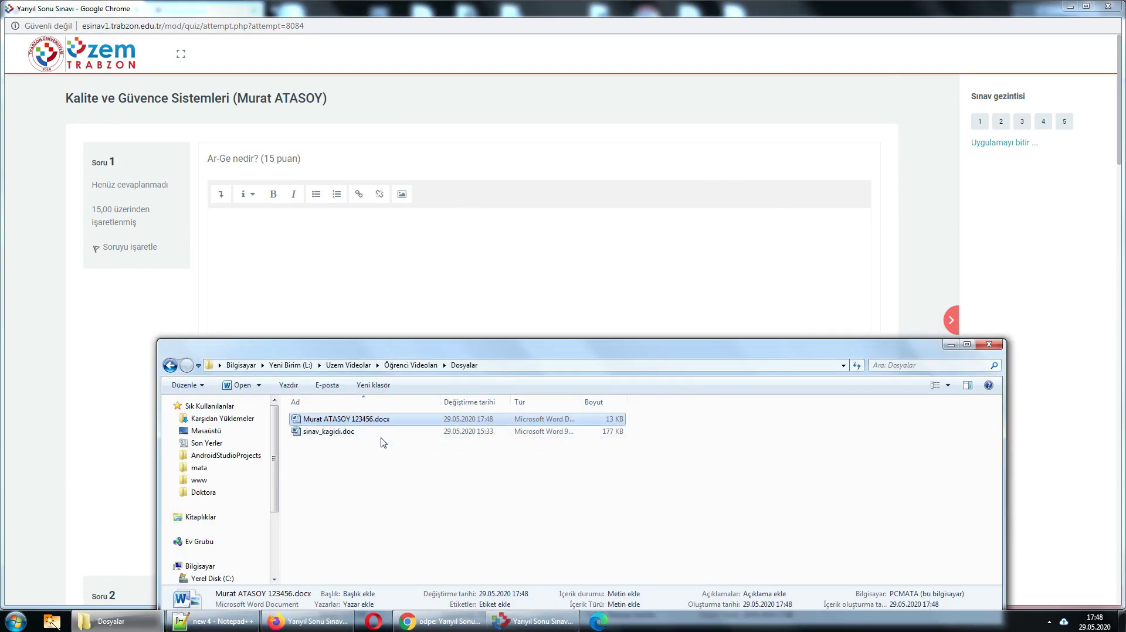
- Drag the student-named Word file from Dosyalar into question 1's attachments, abandoning the file picker
{"action": "left_click_drag", "start_coordinate": [370, 347], "coordinate": [724, 196]}
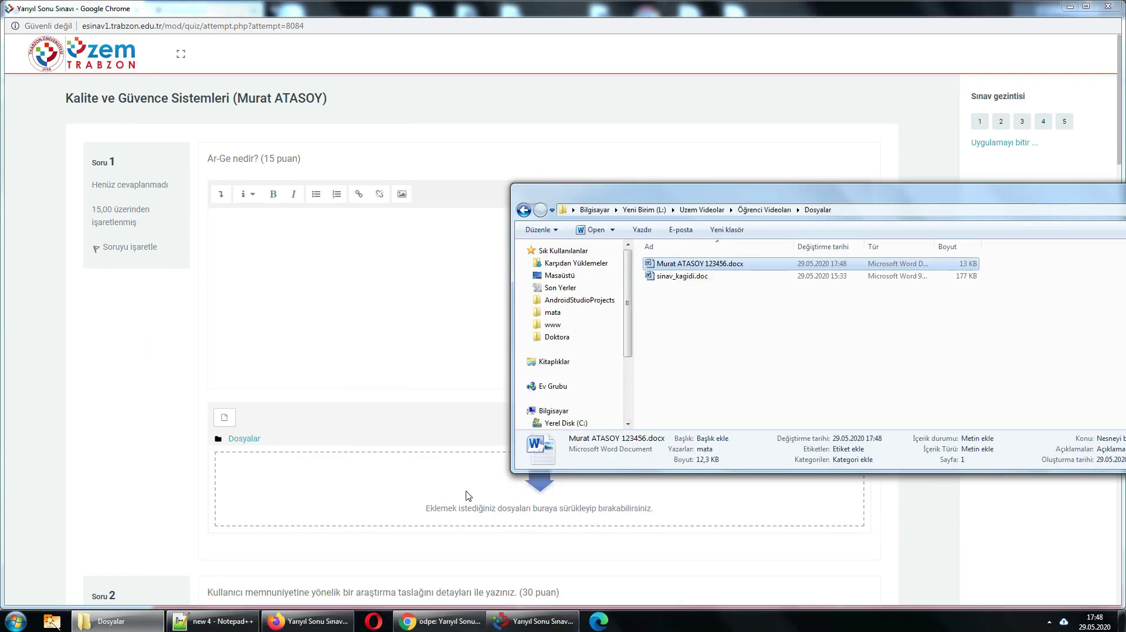
{"action": "left_click_drag", "start_coordinate": [662, 270], "coordinate": [459, 495]}
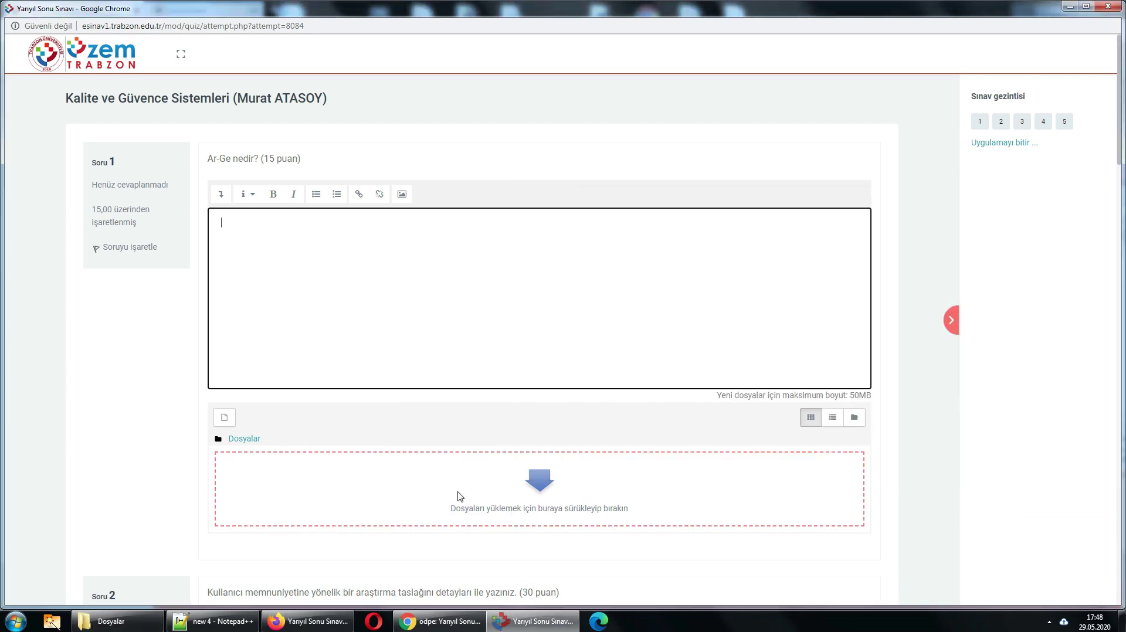
{"action": "left_click", "coordinate": [225, 418]}
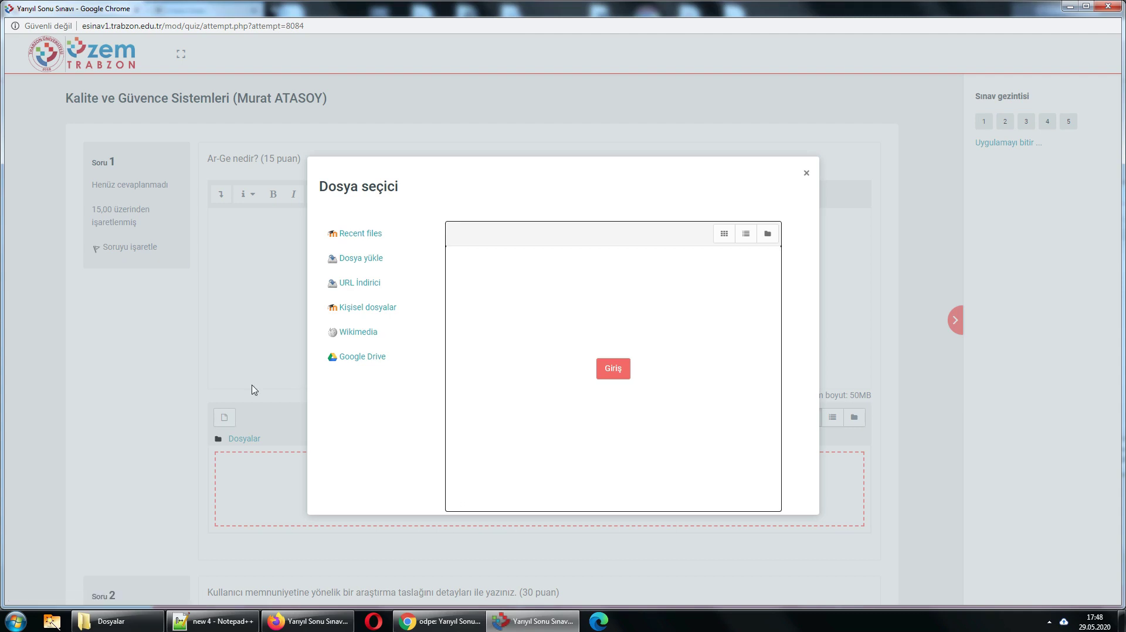
{"action": "left_click", "coordinate": [347, 259]}
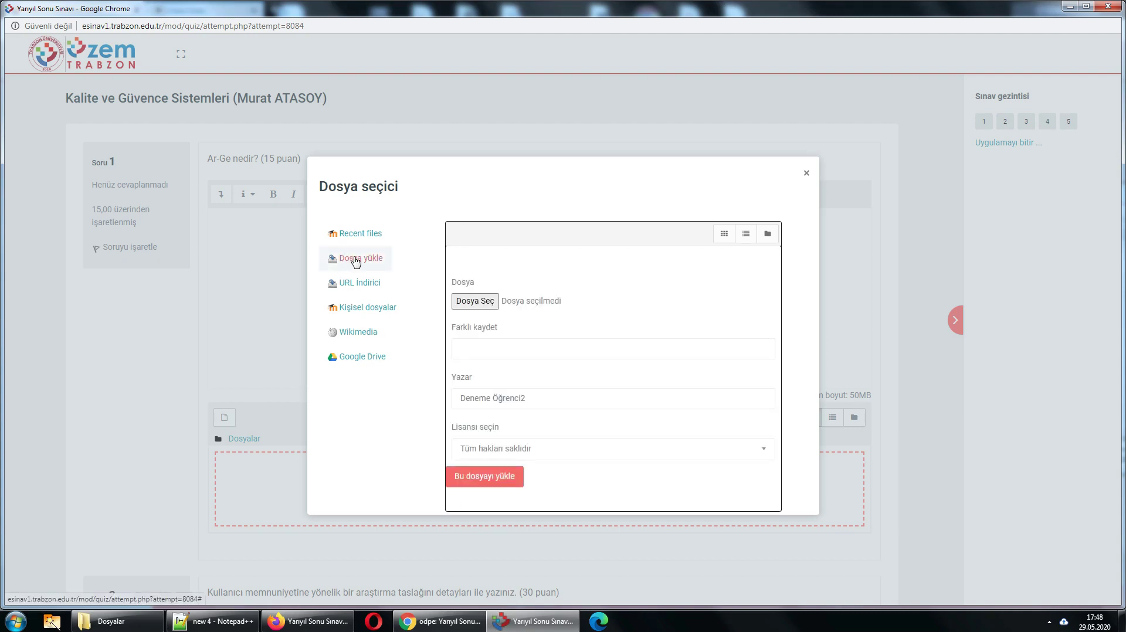
{"action": "left_click", "coordinate": [492, 302]}
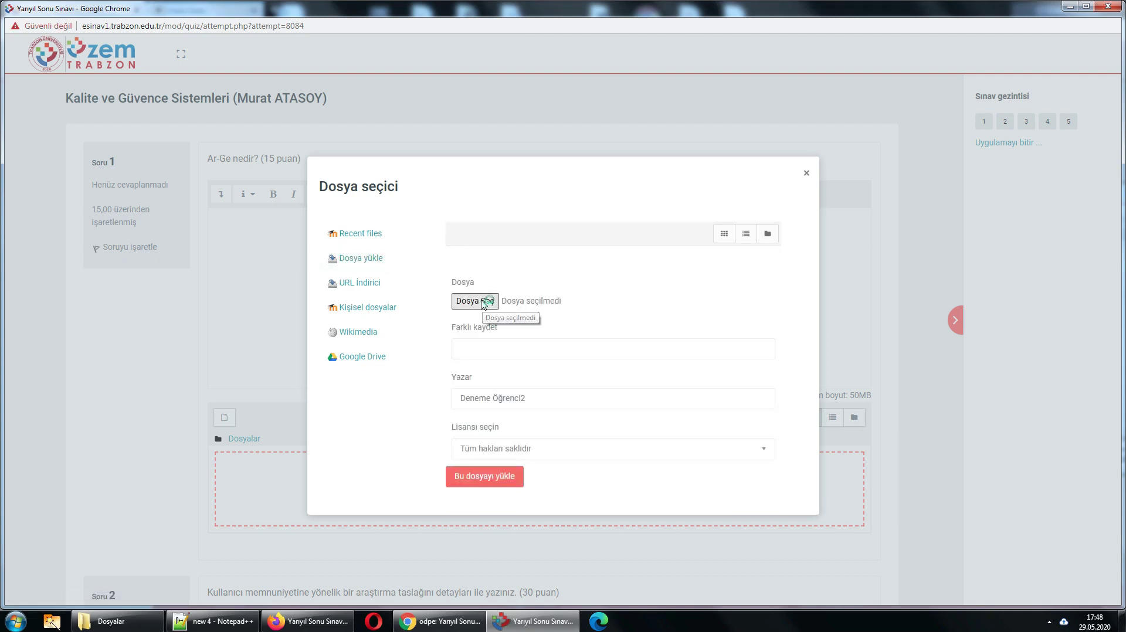
{"action": "left_click", "coordinate": [527, 315]}
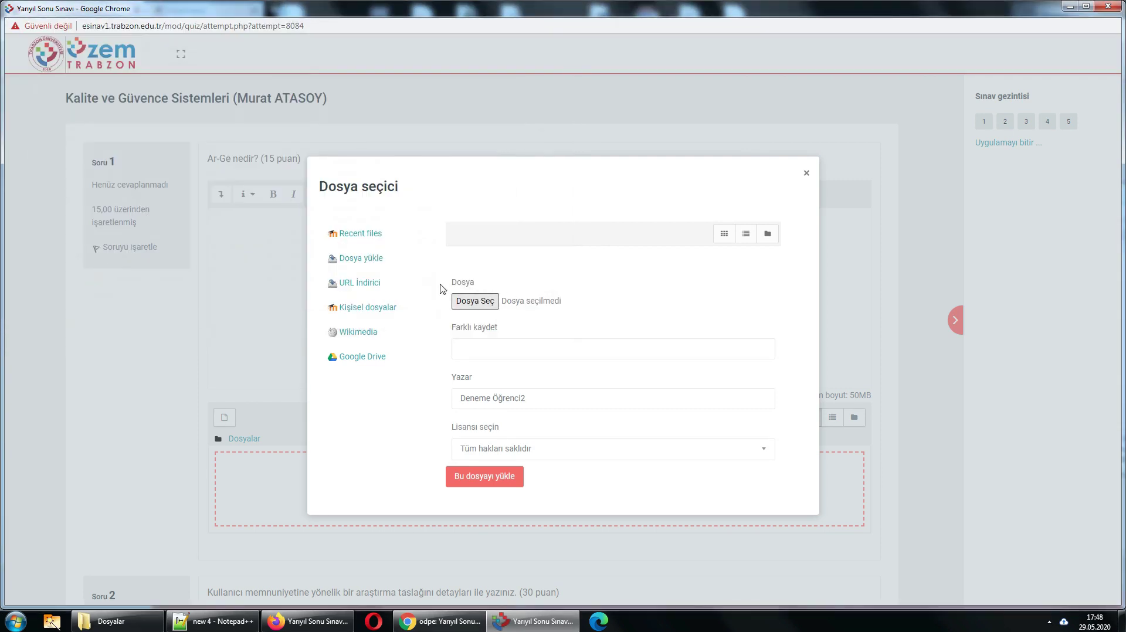
{"action": "left_click", "coordinate": [806, 173]}
{"action": "left_click", "coordinate": [123, 621]}
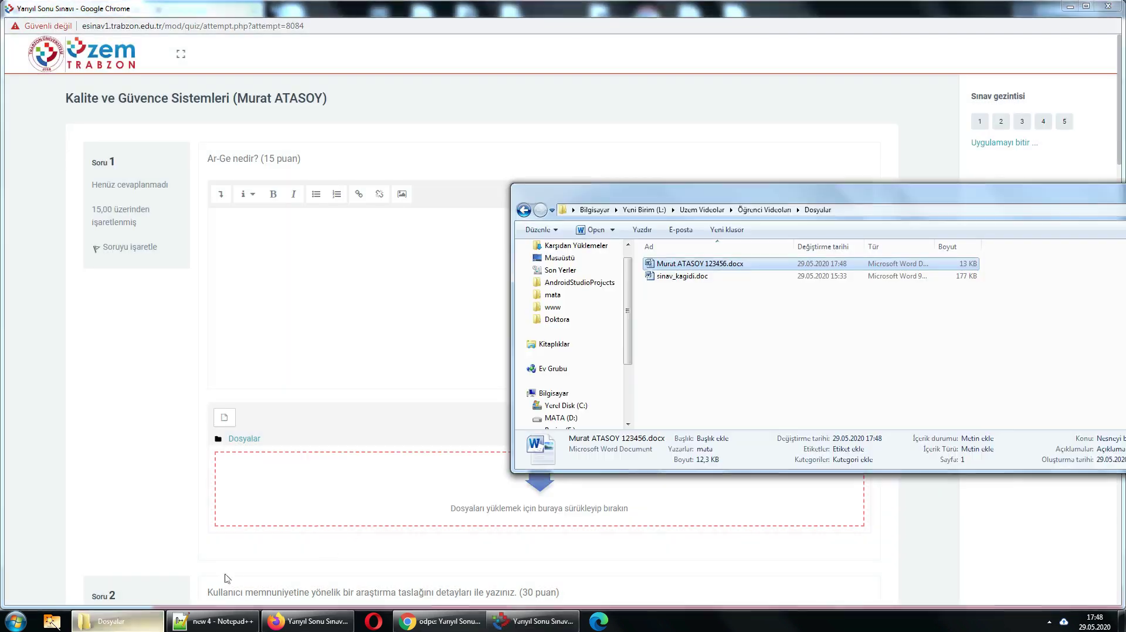
{"action": "left_click_drag", "start_coordinate": [678, 267], "coordinate": [410, 495]}
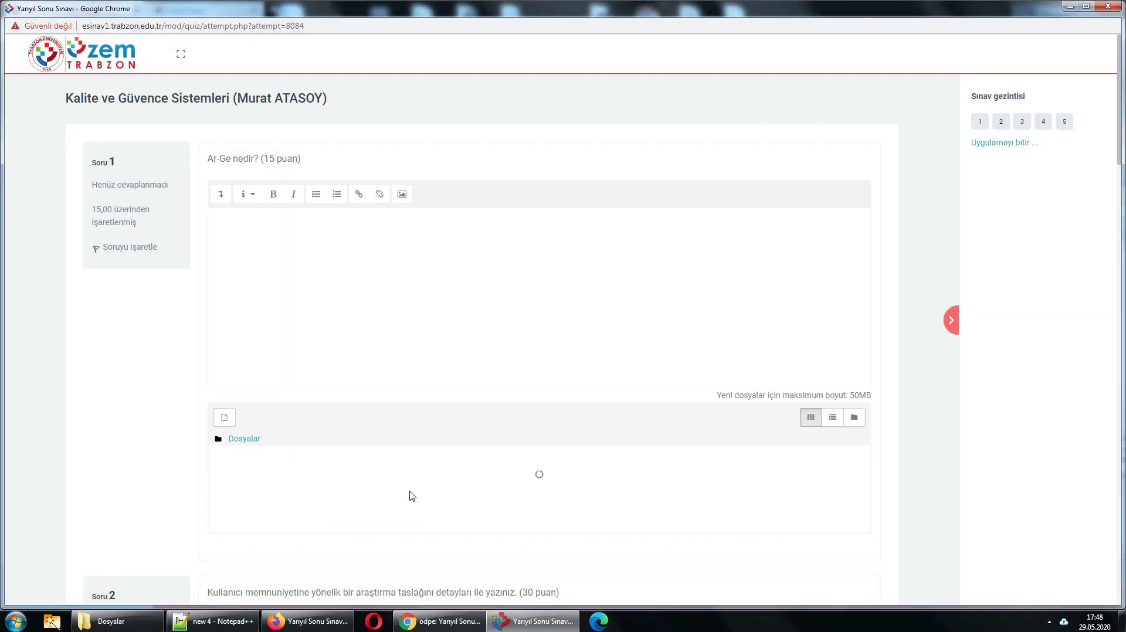
- Delete the uploaded Word file from question 1's attachments with Sil and Tamam
{"action": "scroll", "coordinate": [364, 459], "scroll_direction": "down", "scroll_amount": 2}
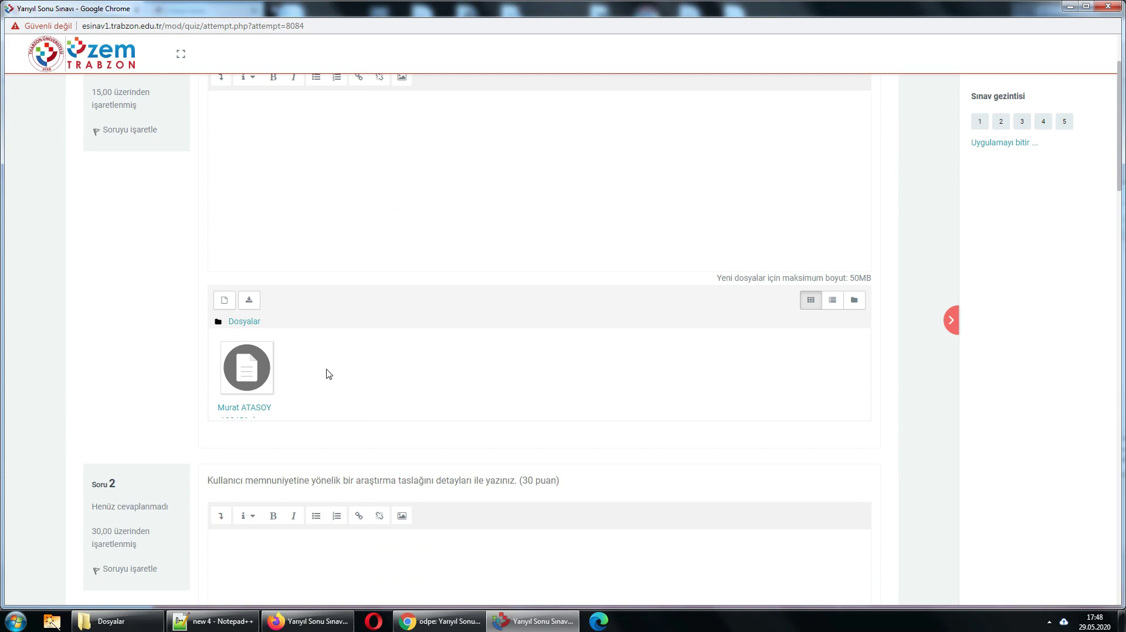
{"action": "left_click", "coordinate": [247, 376]}
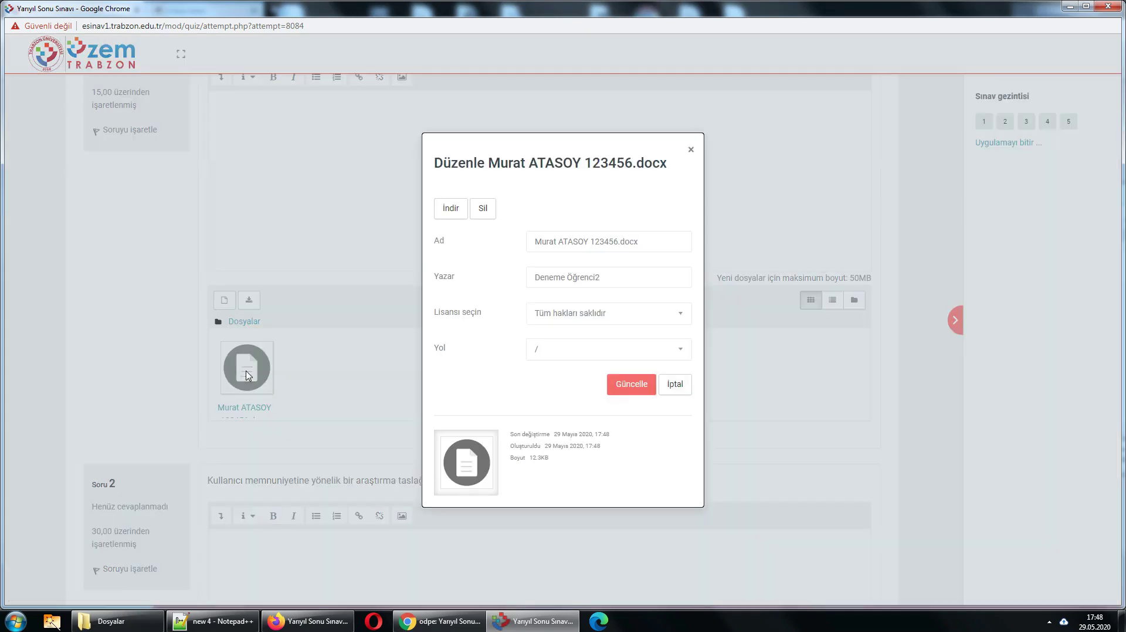
{"action": "left_click", "coordinate": [489, 215]}
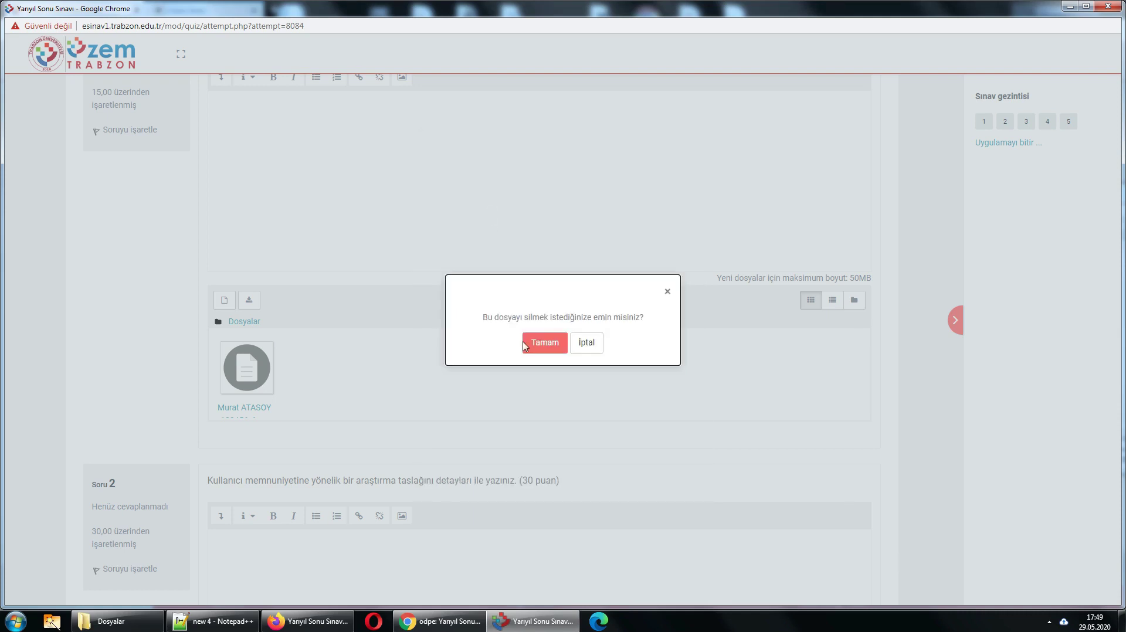
{"action": "left_click", "coordinate": [544, 343]}
- Drag sinav_kagidi.doc from the Dosyalar folder into question 1's attachment area
{"action": "left_click", "coordinate": [117, 621]}
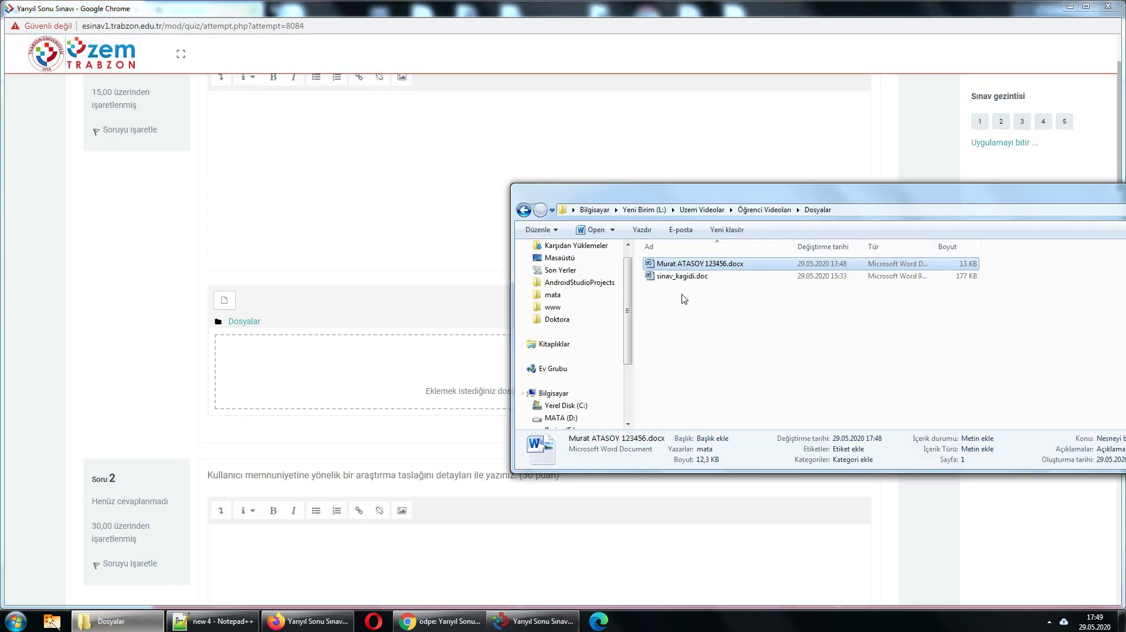
{"action": "left_click", "coordinate": [692, 278]}
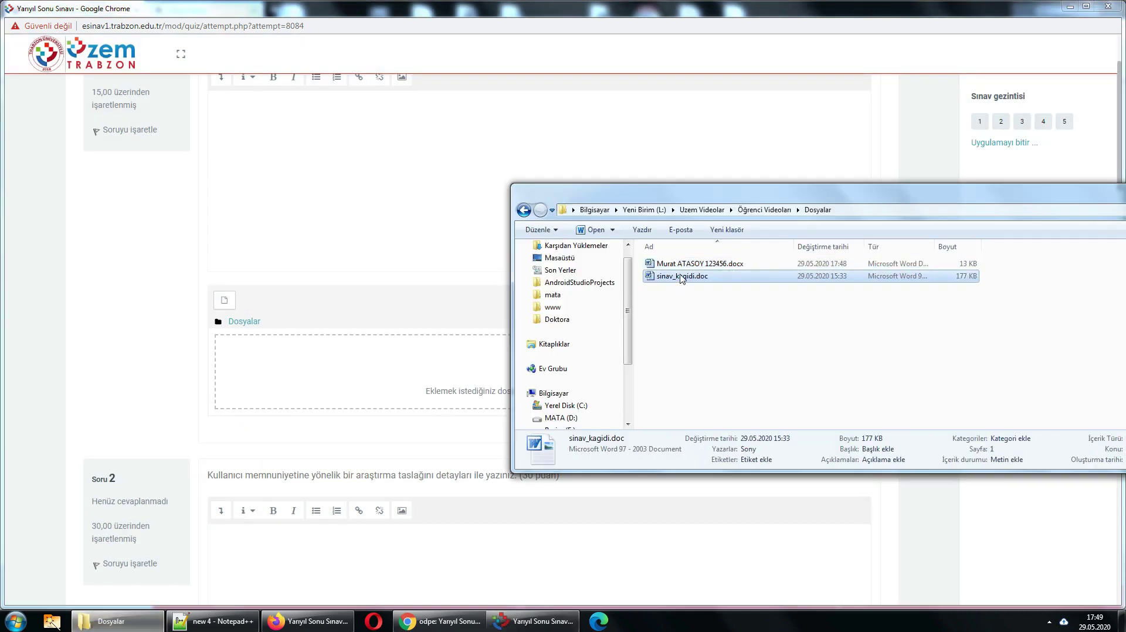
{"action": "left_click_drag", "start_coordinate": [688, 281], "coordinate": [398, 370]}
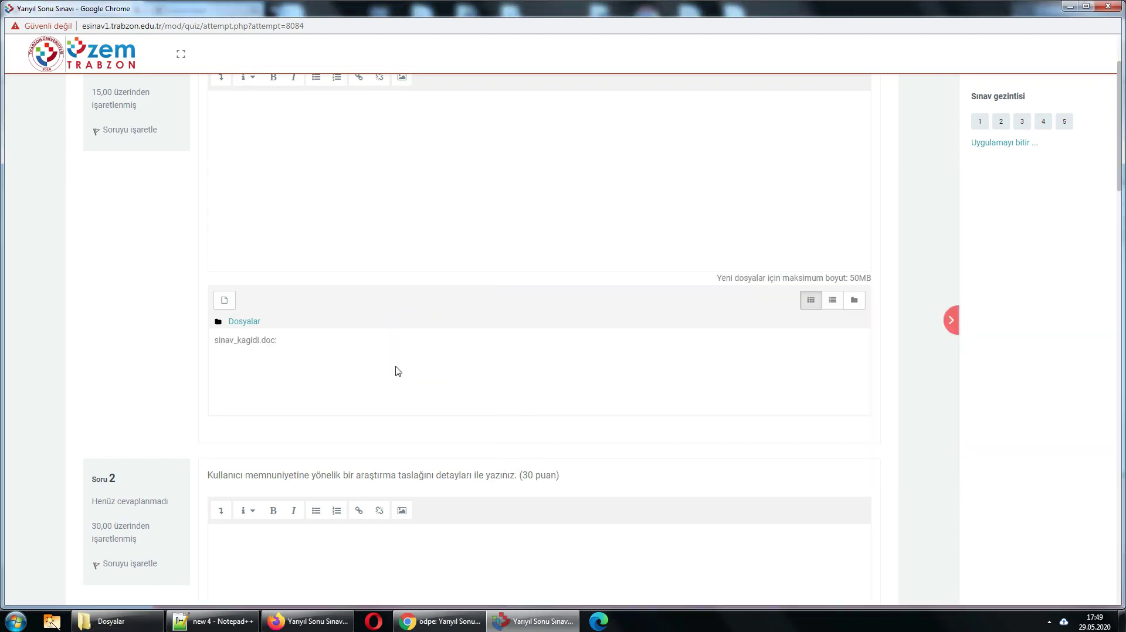
{"action": "scroll", "coordinate": [407, 359], "scroll_direction": "up", "scroll_amount": 1}
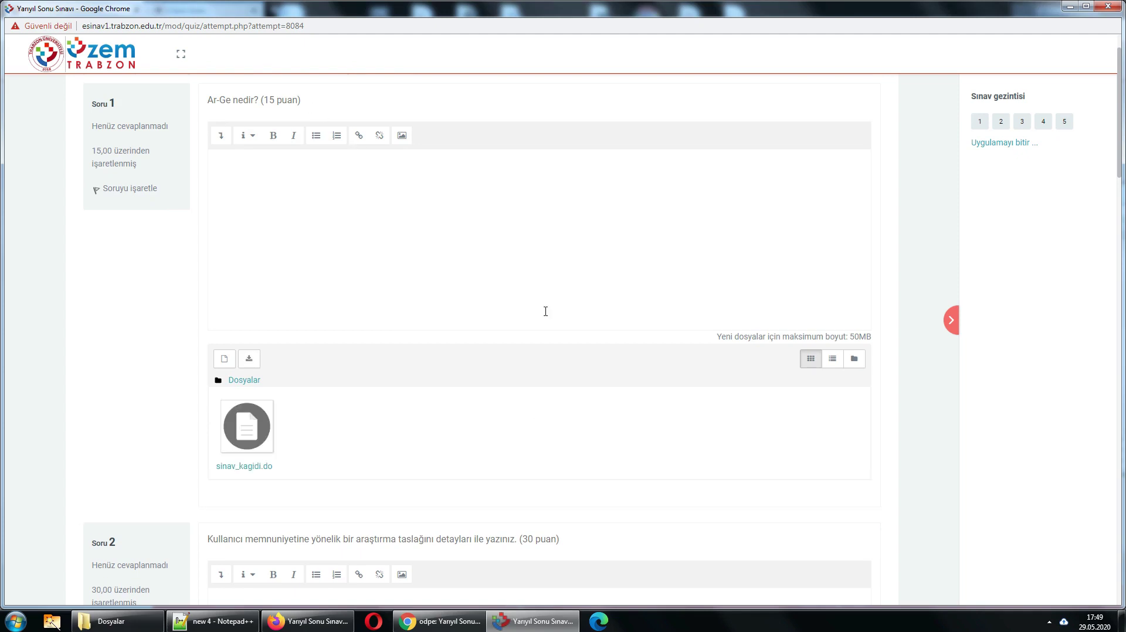
- Re-attach the student-named Word file to question 1 alongside sinav_kagidi.doc
{"action": "left_click", "coordinate": [130, 625]}
{"action": "left_click_drag", "start_coordinate": [686, 266], "coordinate": [403, 444]}
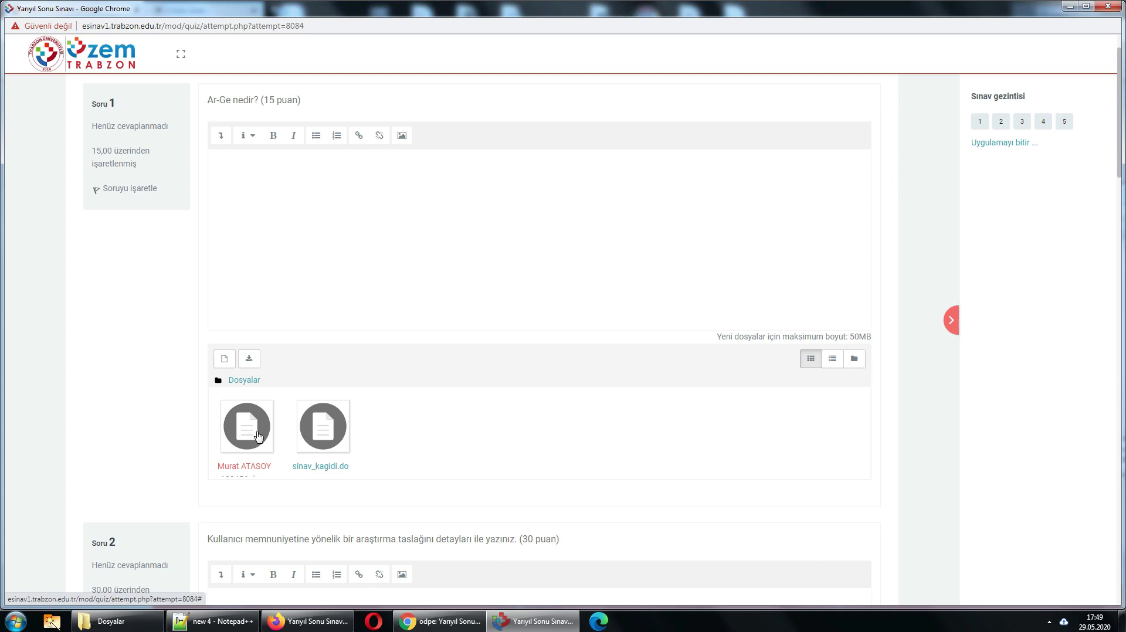
{"action": "left_click", "coordinate": [280, 218]}
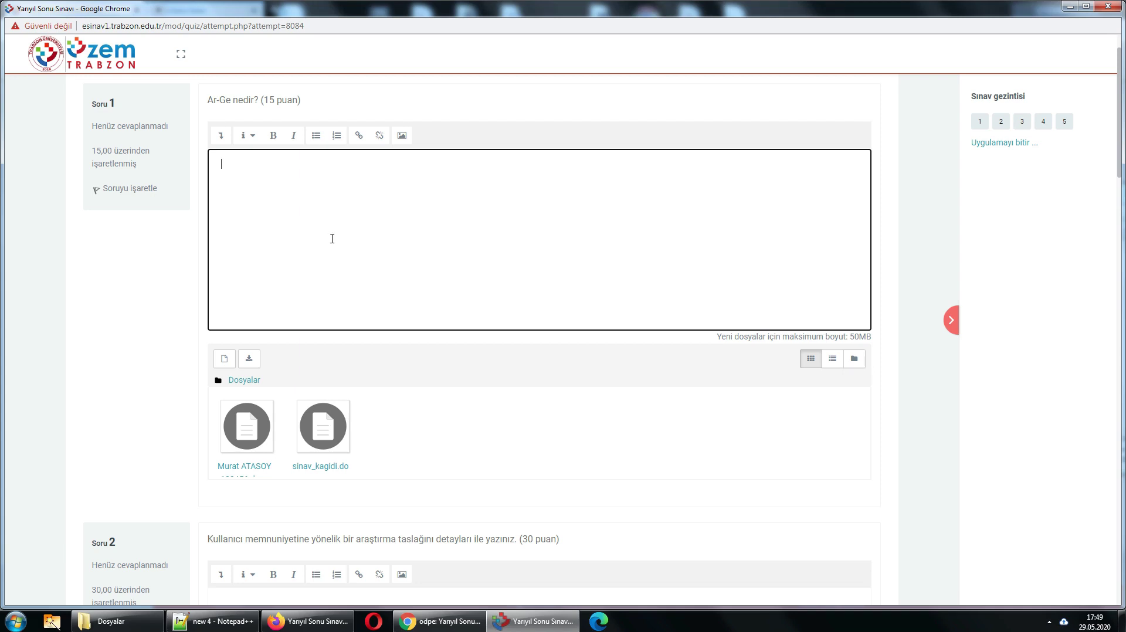
{"action": "scroll", "coordinate": [420, 425], "scroll_direction": "down", "scroll_amount": 3}
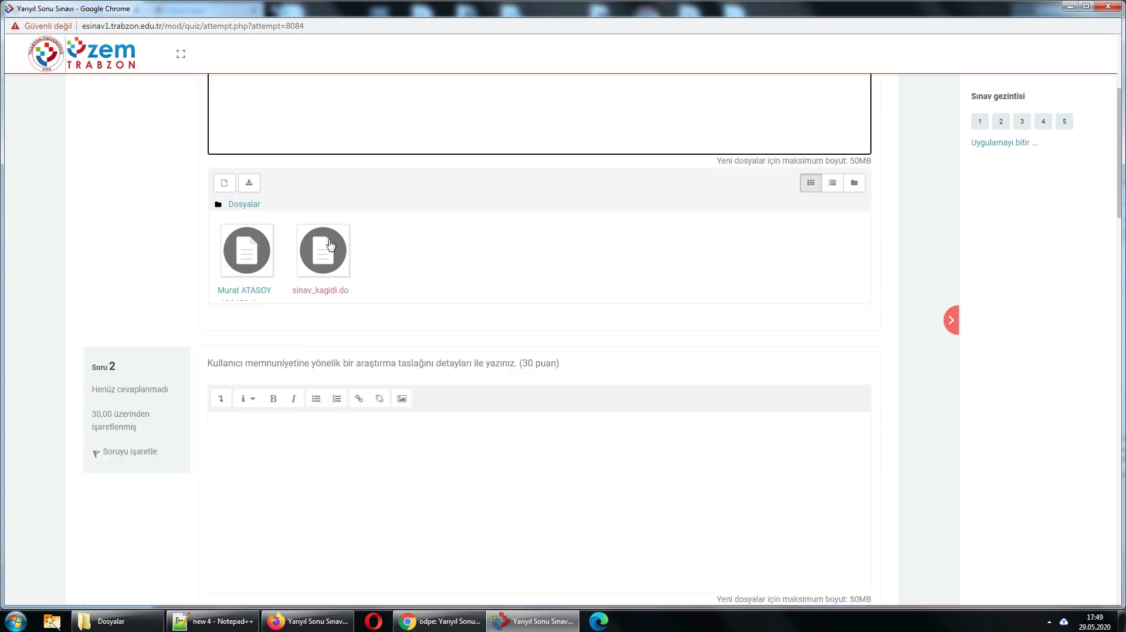
{"action": "scroll", "coordinate": [455, 251], "scroll_direction": "down", "scroll_amount": 8}
{"action": "scroll", "coordinate": [465, 284], "scroll_direction": "down", "scroll_amount": 20}
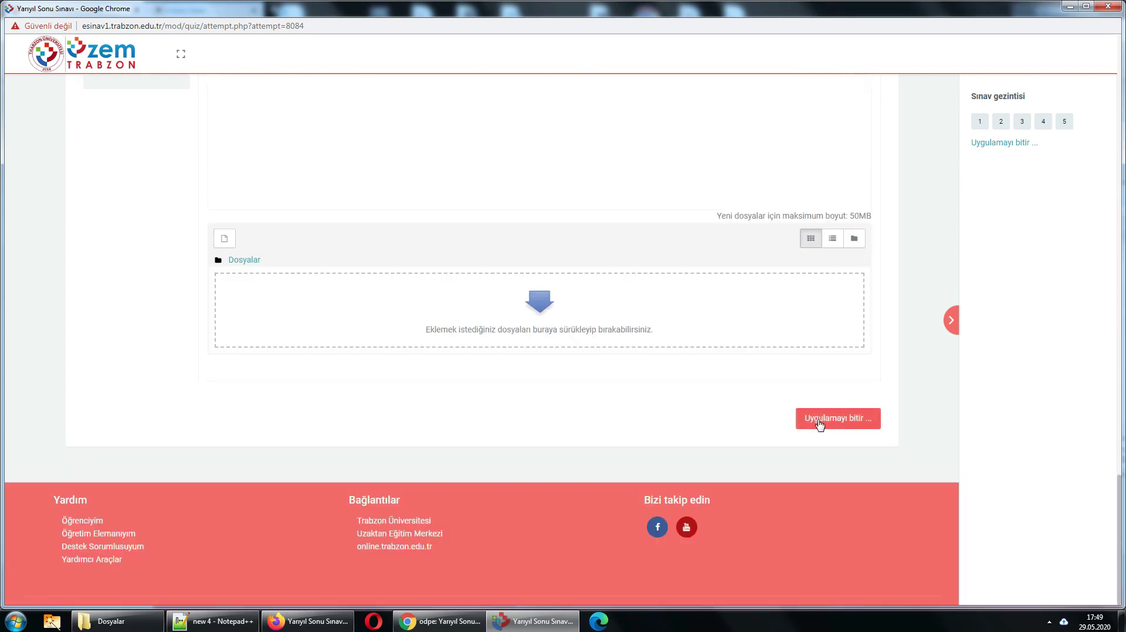
{"action": "left_click", "coordinate": [820, 423]}
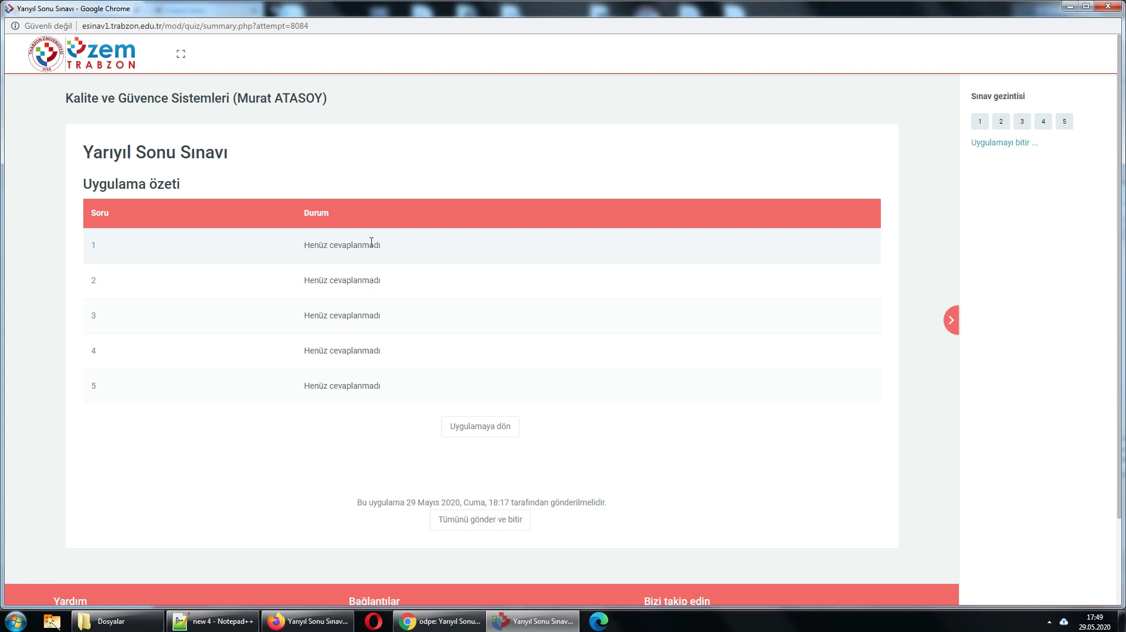
{"action": "left_click", "coordinate": [486, 432]}
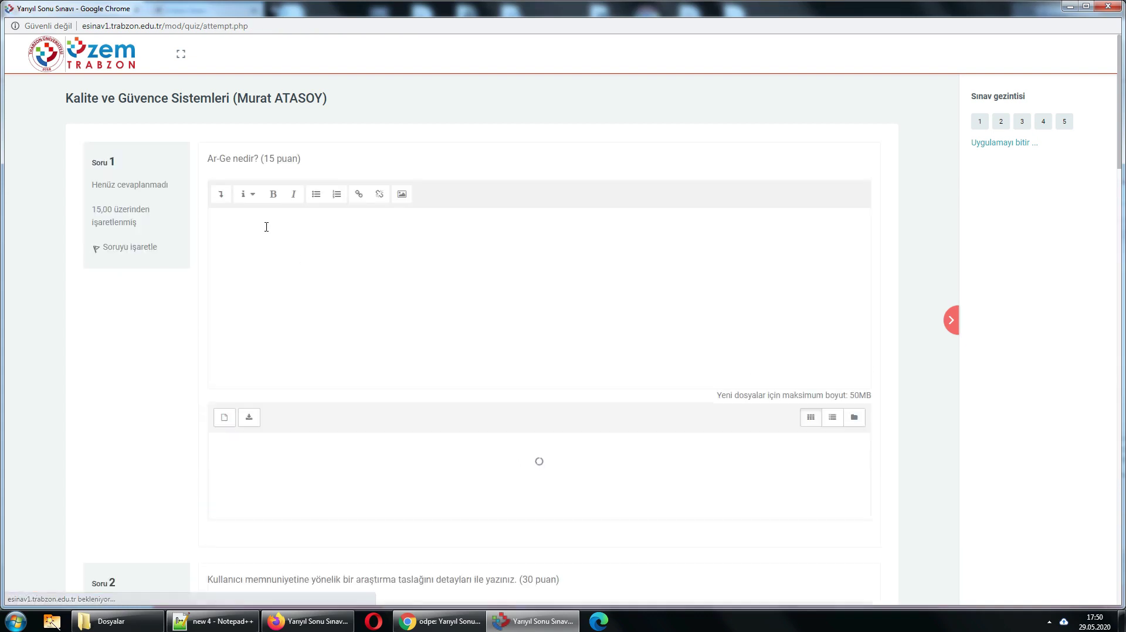
- Replace 'Ektedir' with 'Dosya olarak cevaplandı.' in question 1's answer box
{"action": "left_click", "coordinate": [262, 229]}
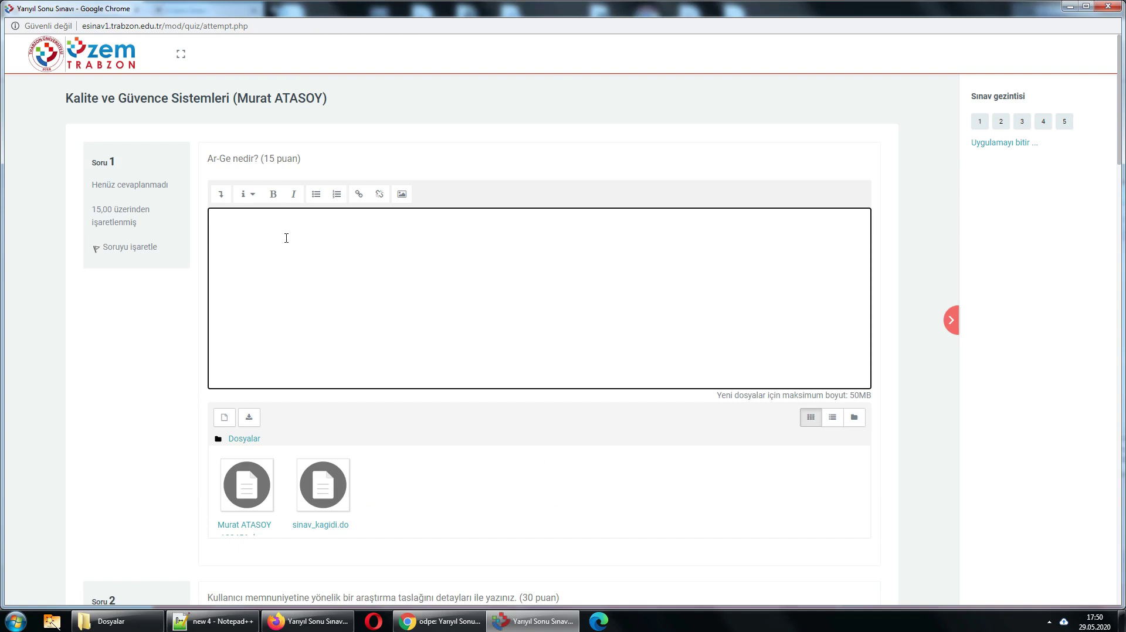
{"action": "type", "text": "Ektedir"}
{"action": "key", "text": "ctrl+a"}
{"action": "type", "text": "Dosya olarak cevapland"}
{"action": "scroll", "coordinate": [474, 288], "scroll_direction": "down", "scroll_amount": 2}
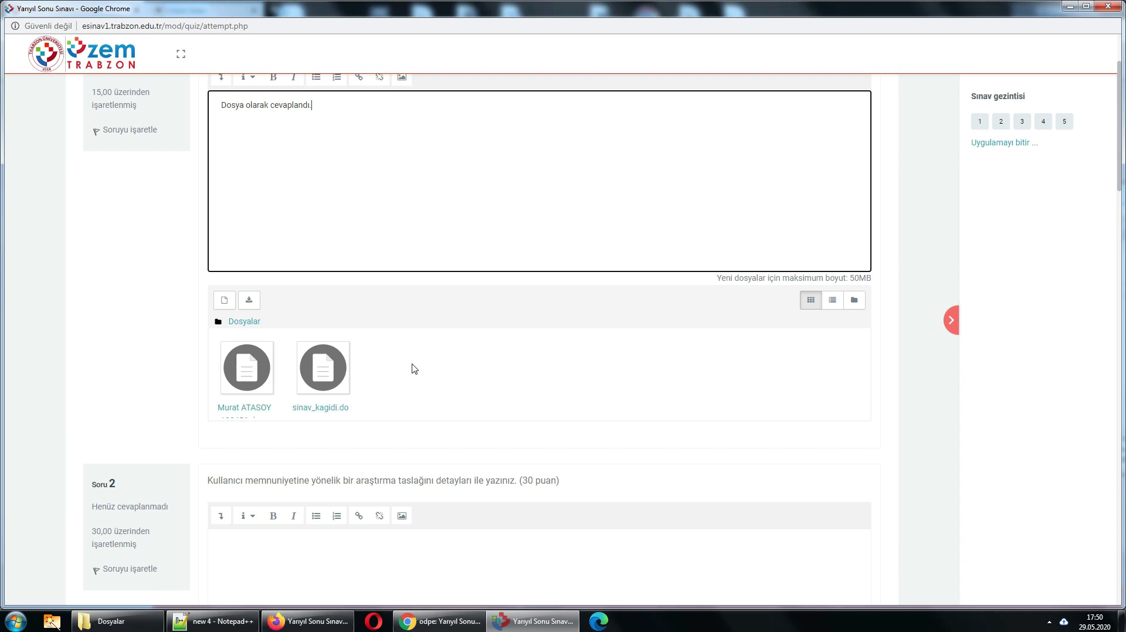
{"action": "left_click_drag", "start_coordinate": [224, 104], "coordinate": [390, 113]}
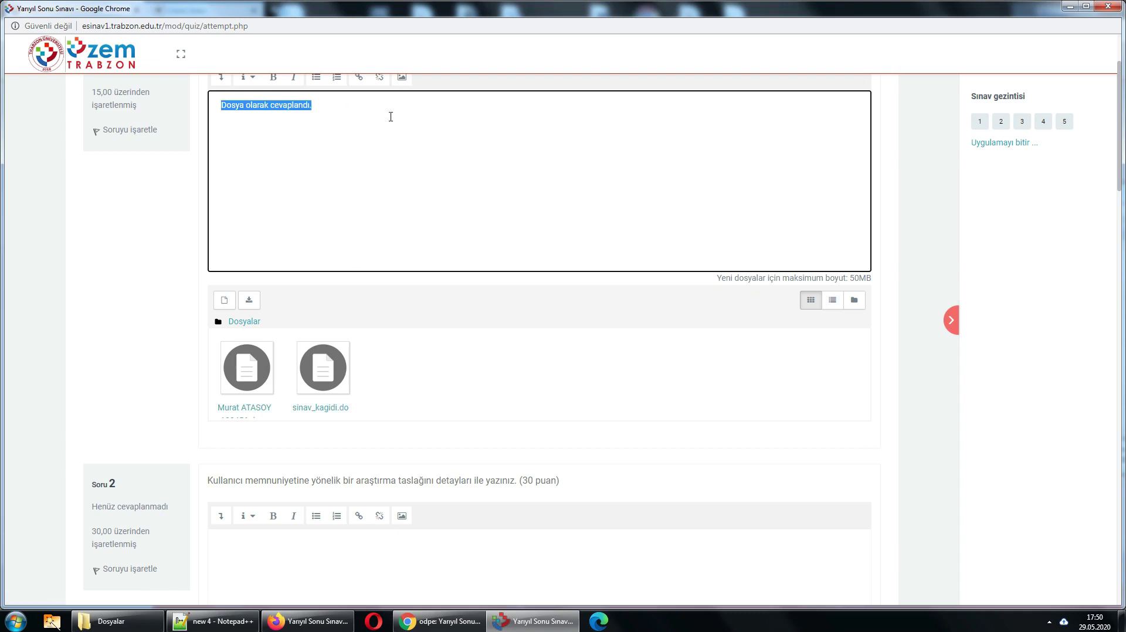
{"action": "left_click", "coordinate": [390, 114]}
{"action": "scroll", "coordinate": [426, 300], "scroll_direction": "down", "scroll_amount": 1}
{"action": "scroll", "coordinate": [426, 300], "scroll_direction": "down", "scroll_amount": 20}
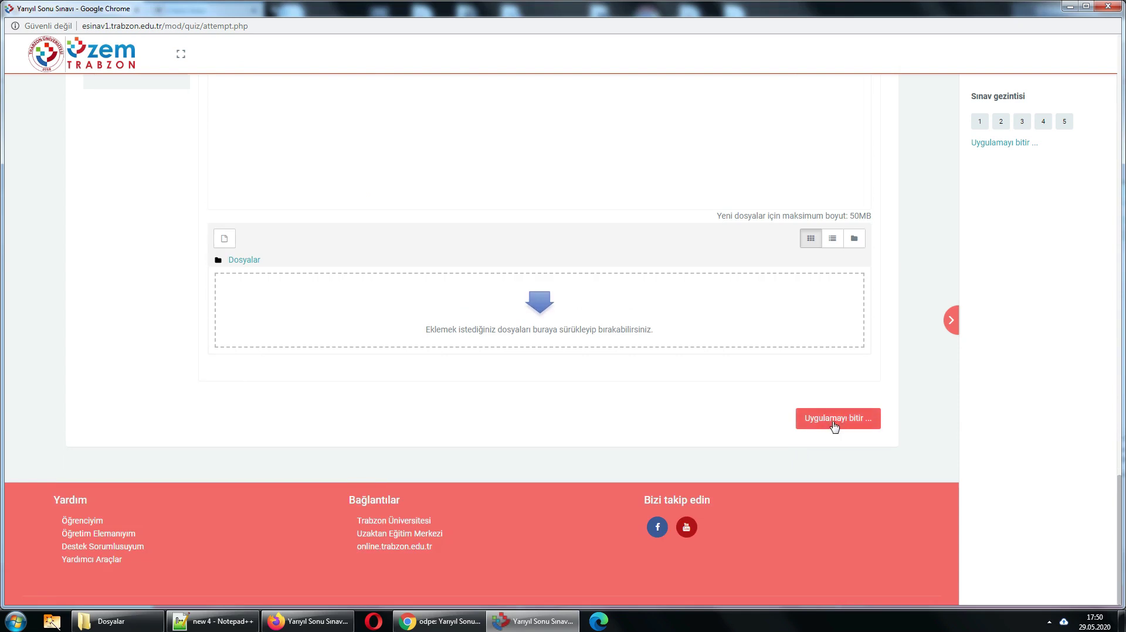
- Check the attempt summary shows question 1 as 'Cevap kaydedildi', then return to the questions
{"action": "left_click", "coordinate": [835, 425]}
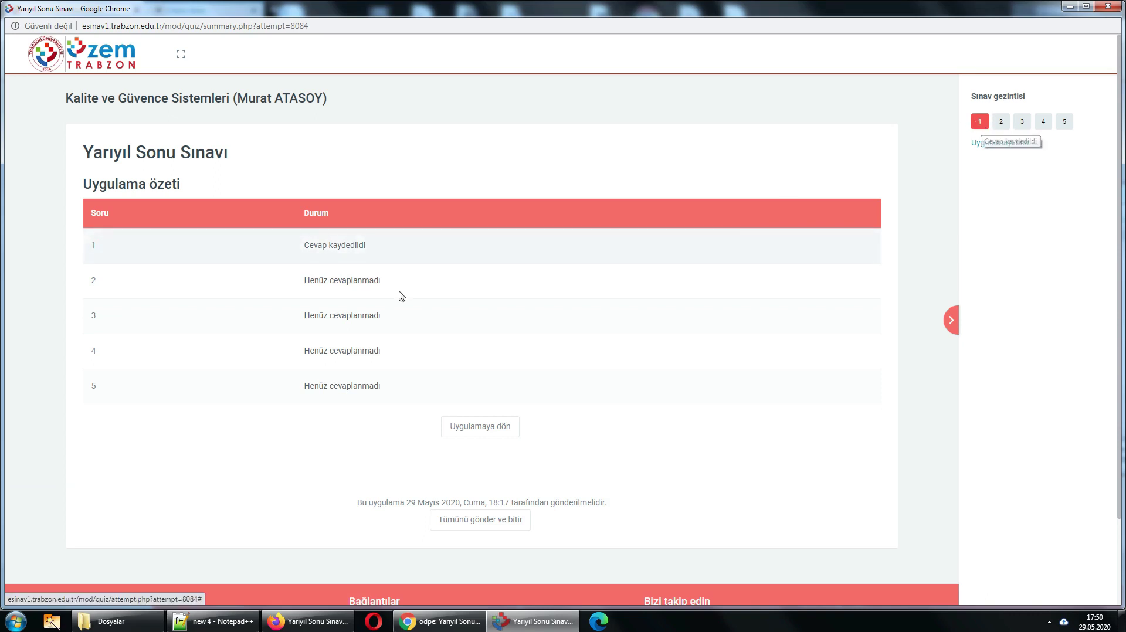
{"action": "left_click", "coordinate": [492, 433]}
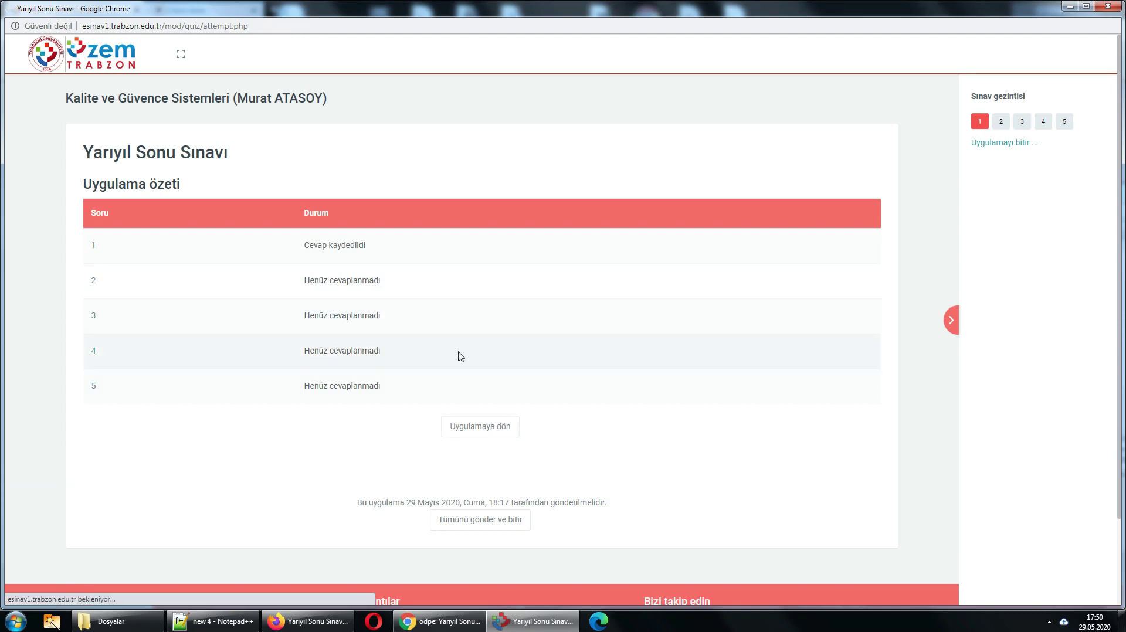
{"action": "scroll", "coordinate": [447, 359], "scroll_direction": "down", "scroll_amount": 5}
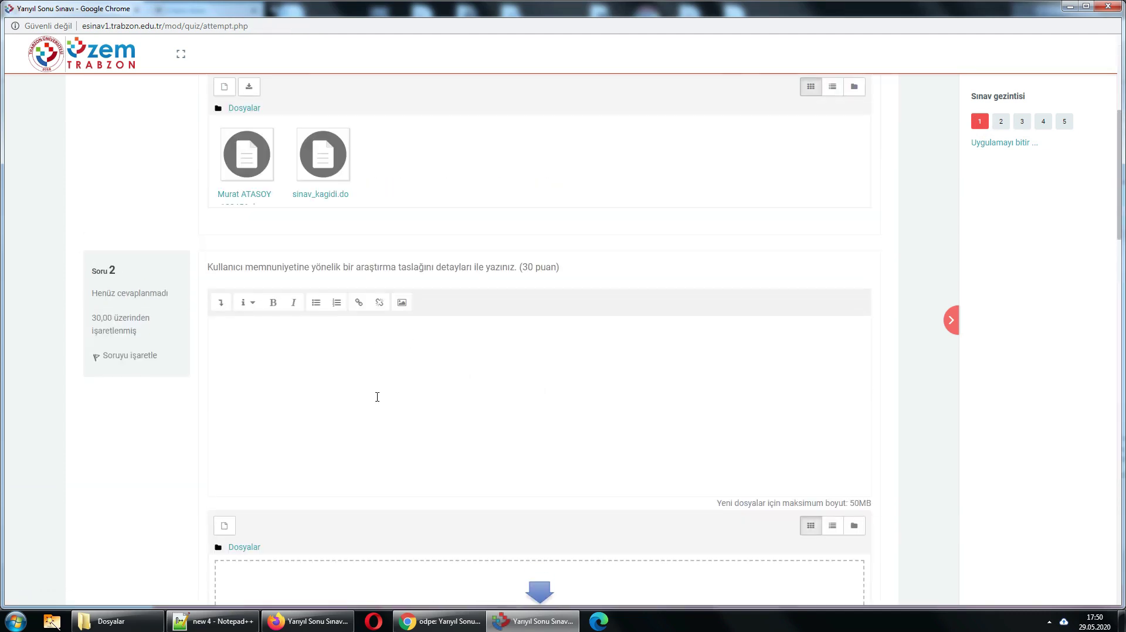
- Drag the student-named Word document from Dosyalar into question 2's file area
{"action": "scroll", "coordinate": [382, 398], "scroll_direction": "down", "scroll_amount": 1}
{"action": "left_click", "coordinate": [395, 405]}
{"action": "scroll", "coordinate": [350, 174], "scroll_direction": "down", "scroll_amount": 4}
{"action": "scroll", "coordinate": [337, 201], "scroll_direction": "up", "scroll_amount": 2}
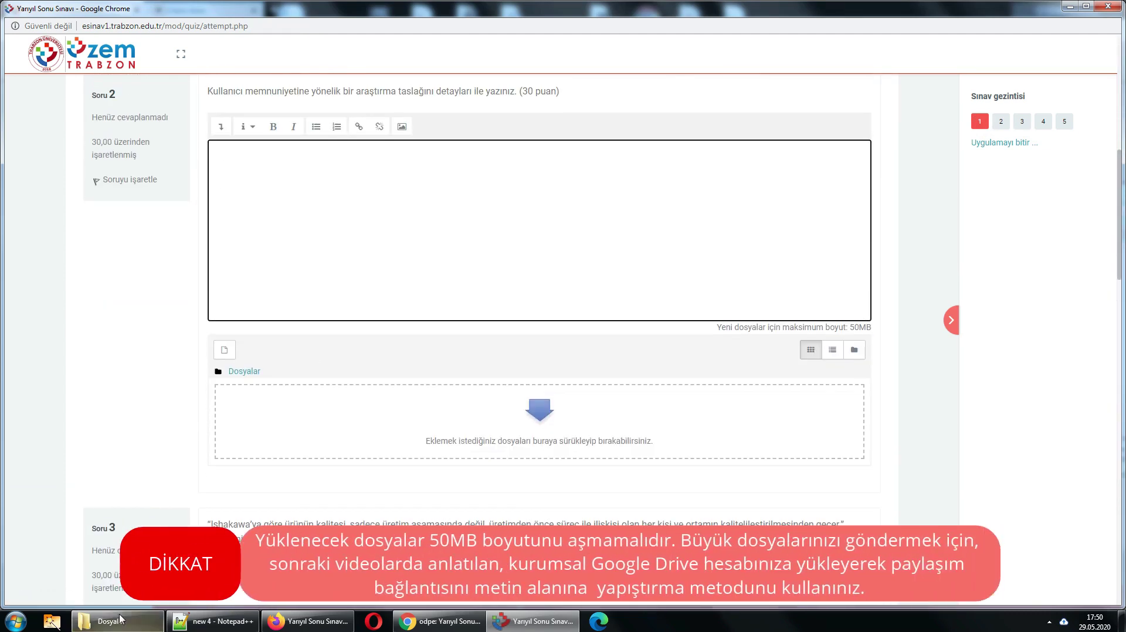
{"action": "left_click", "coordinate": [117, 621]}
{"action": "left_click_drag", "start_coordinate": [641, 268], "coordinate": [357, 429]}
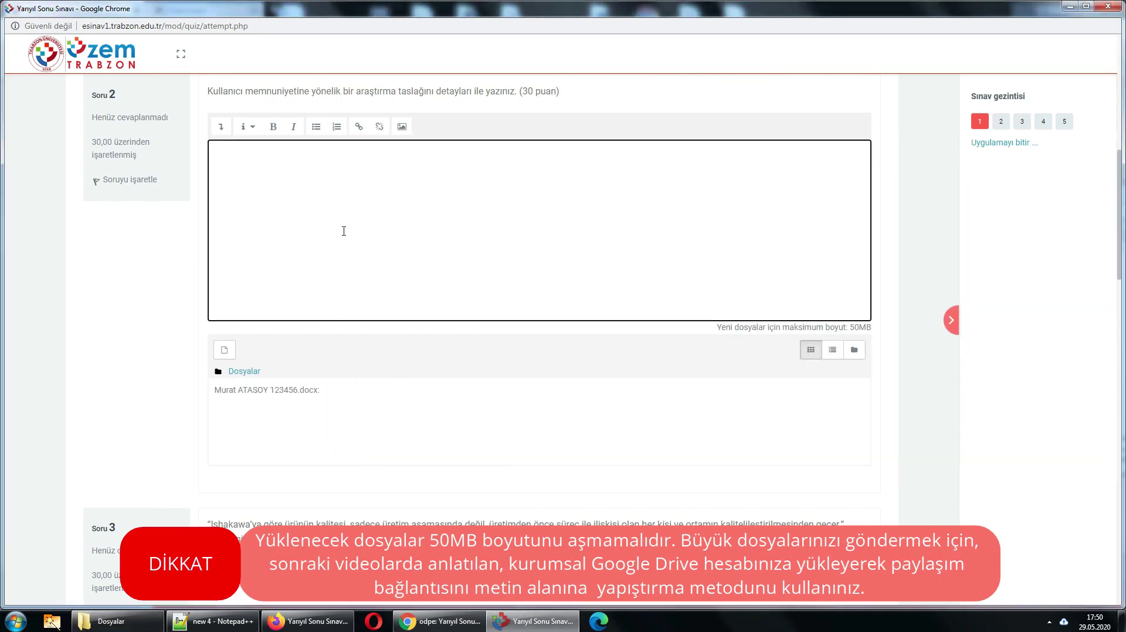
{"action": "scroll", "coordinate": [344, 230], "scroll_direction": "up", "scroll_amount": 2}
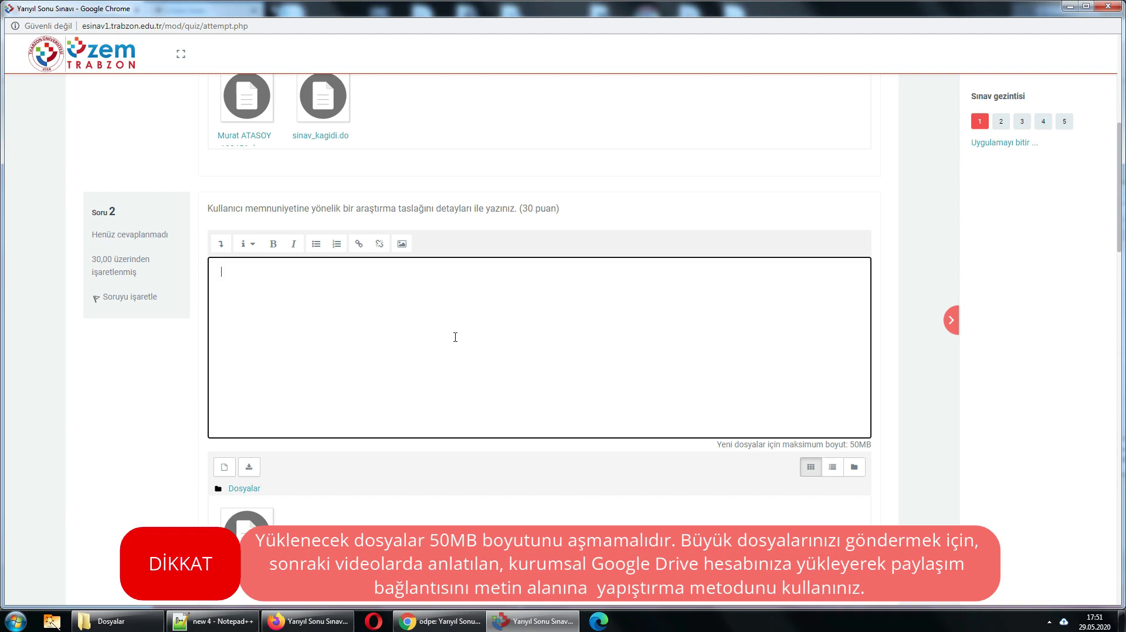
{"action": "scroll", "coordinate": [524, 280], "scroll_direction": "down", "scroll_amount": 1}
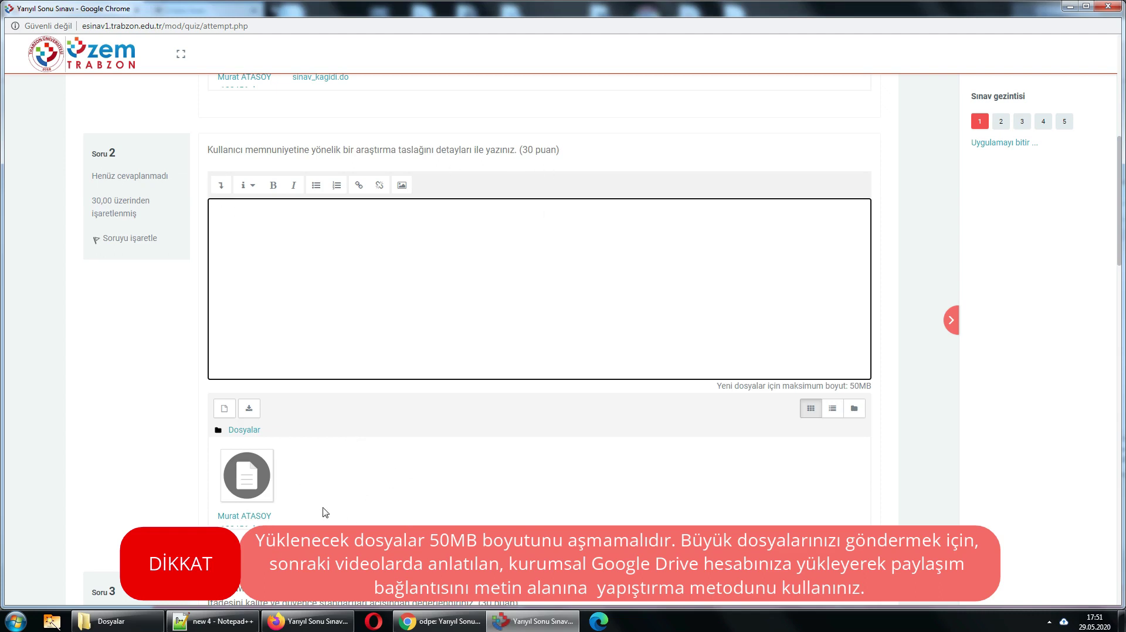
{"action": "scroll", "coordinate": [363, 478], "scroll_direction": "down", "scroll_amount": 9}
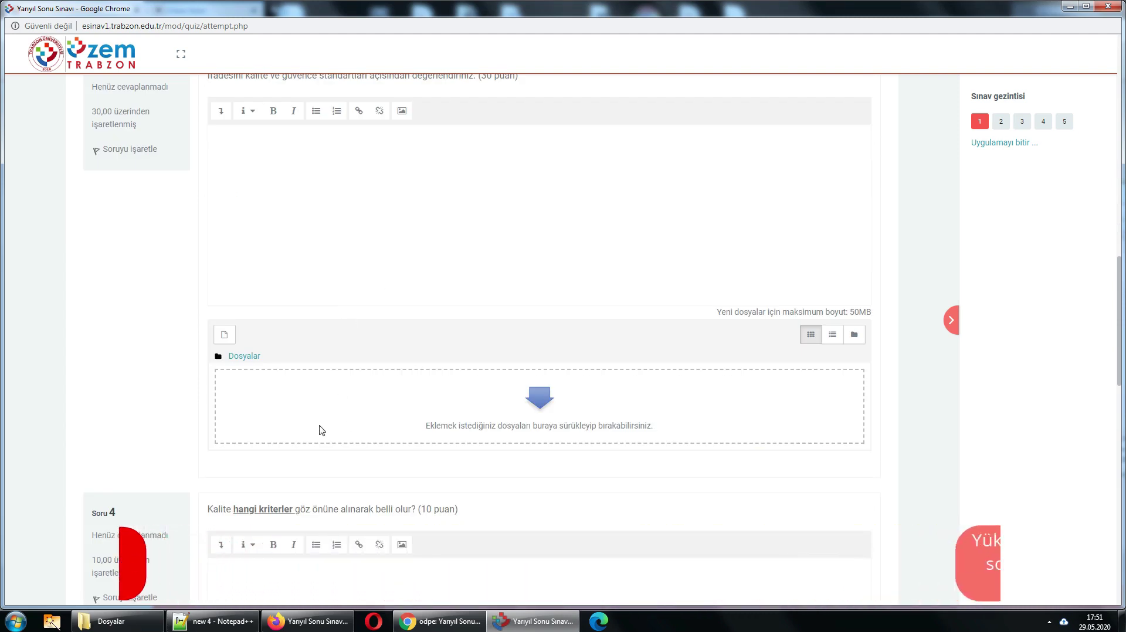
{"action": "scroll", "coordinate": [315, 416], "scroll_direction": "up", "scroll_amount": 3}
{"action": "scroll", "coordinate": [322, 408], "scroll_direction": "up", "scroll_amount": 10}
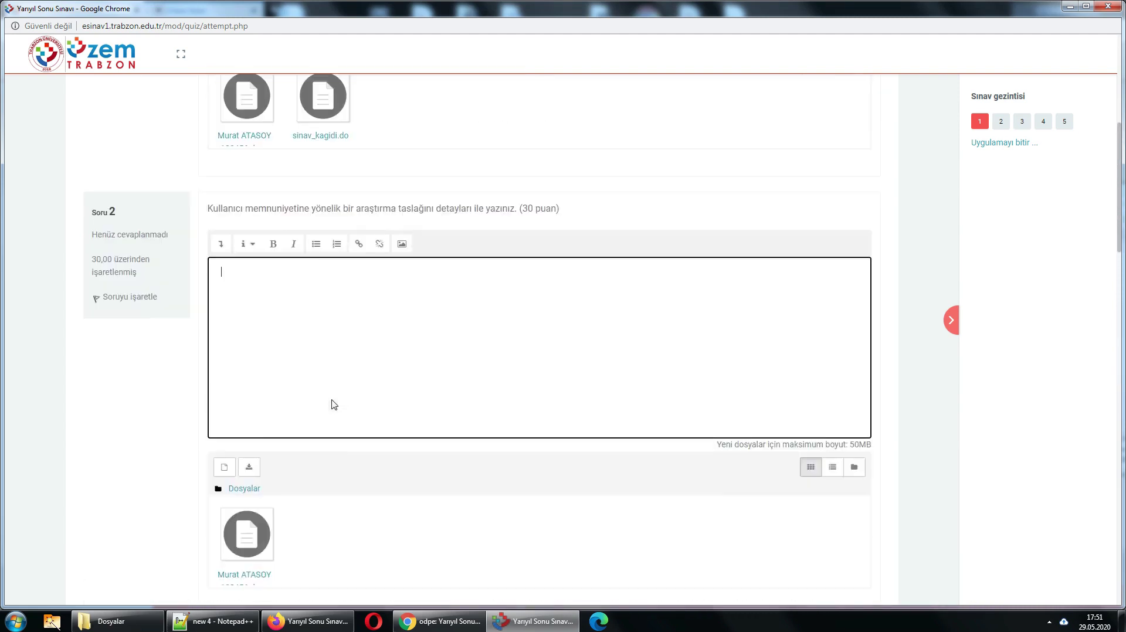
{"action": "scroll", "coordinate": [332, 393], "scroll_direction": "down", "scroll_amount": 7}
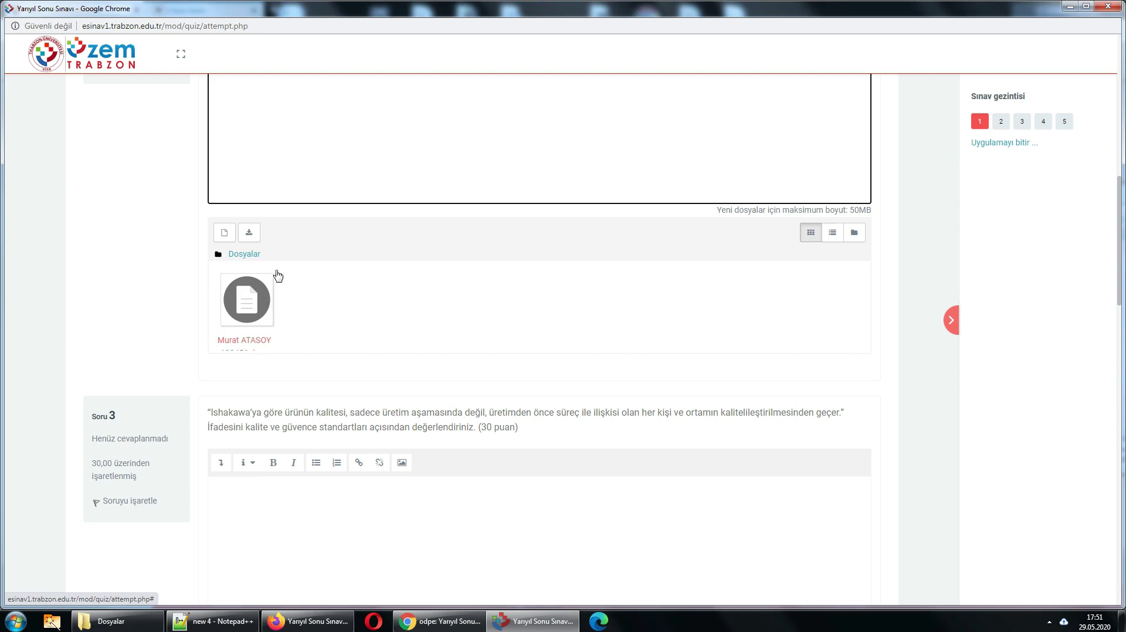
- Delete question 2's Word document and drop sinav_kagidi.doc into its attachments instead
{"action": "left_click", "coordinate": [483, 209]}
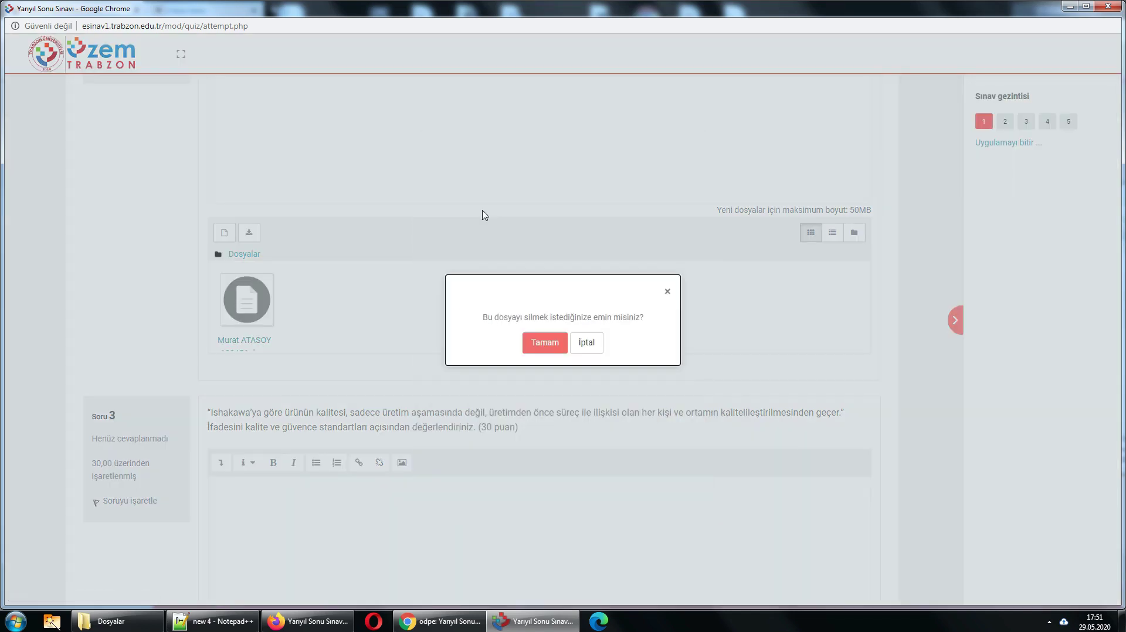
{"action": "left_click", "coordinate": [547, 346]}
{"action": "left_click", "coordinate": [117, 621]}
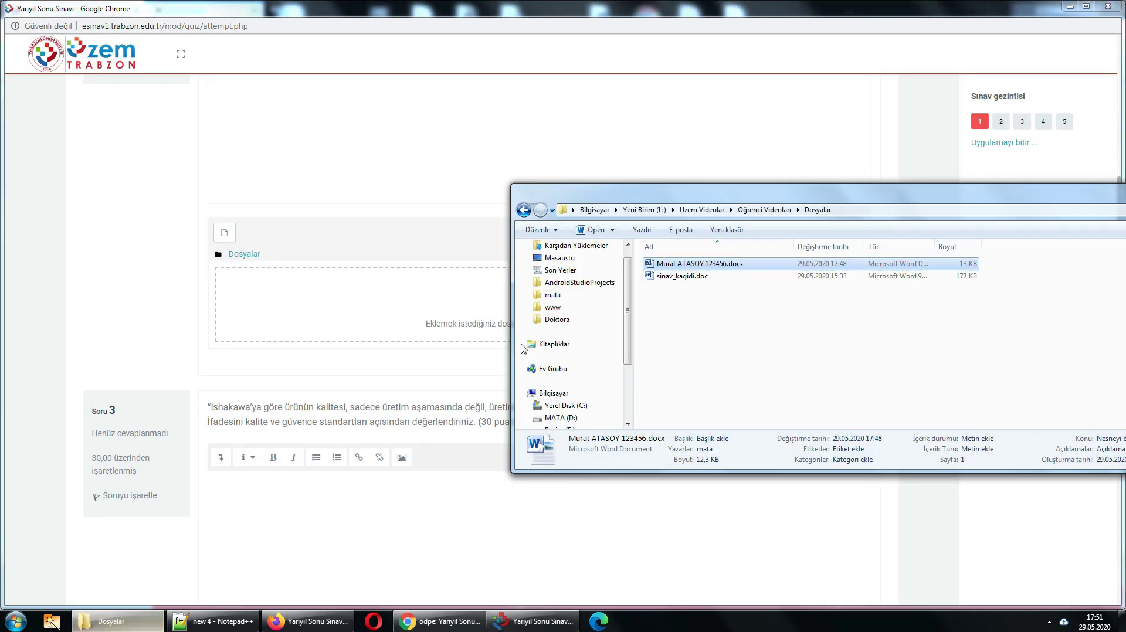
{"action": "left_click_drag", "start_coordinate": [682, 276], "coordinate": [254, 293]}
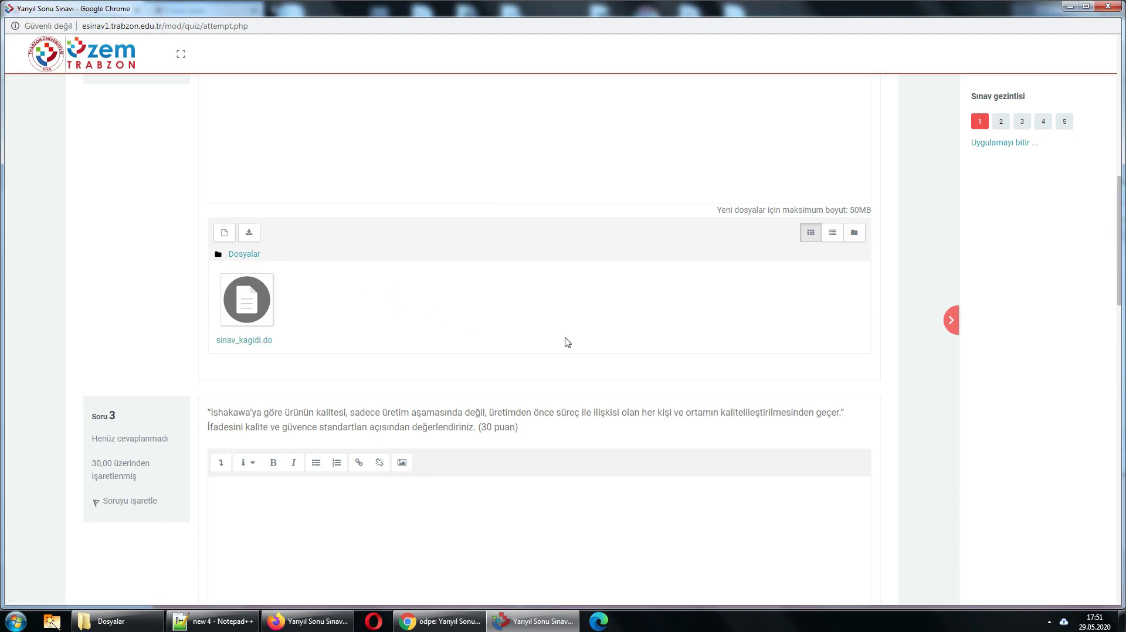
{"action": "left_click", "coordinate": [249, 311]}
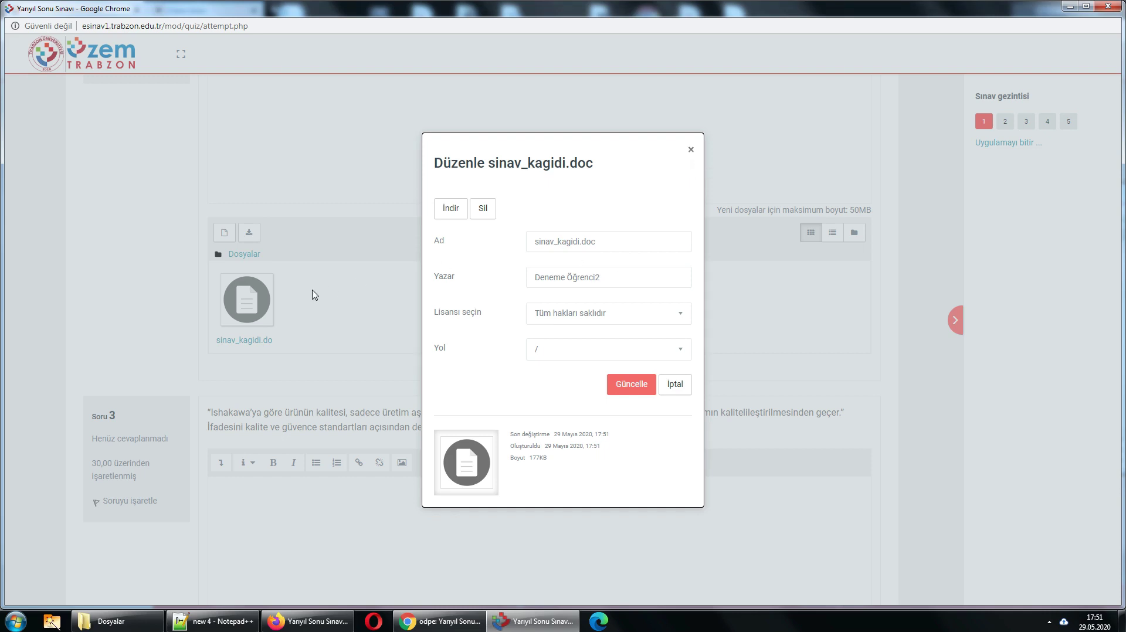
{"action": "left_click", "coordinate": [691, 150]}
{"action": "scroll", "coordinate": [370, 320], "scroll_direction": "up", "scroll_amount": 3}
{"action": "scroll", "coordinate": [382, 320], "scroll_direction": "up", "scroll_amount": 3}
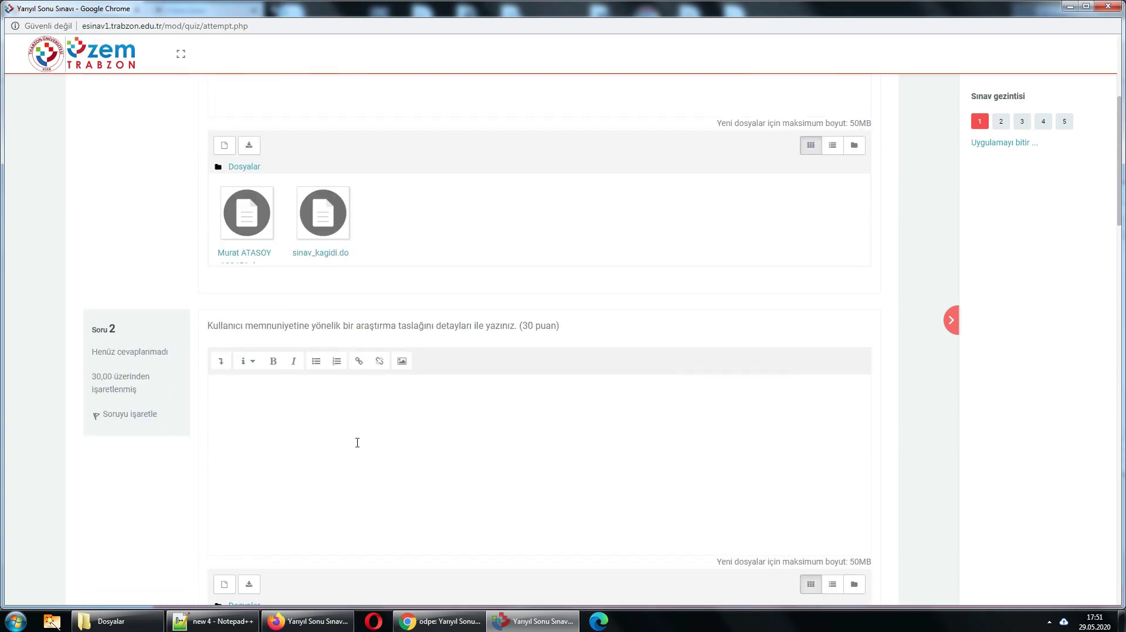
{"action": "scroll", "coordinate": [357, 443], "scroll_direction": "down", "scroll_amount": 20}
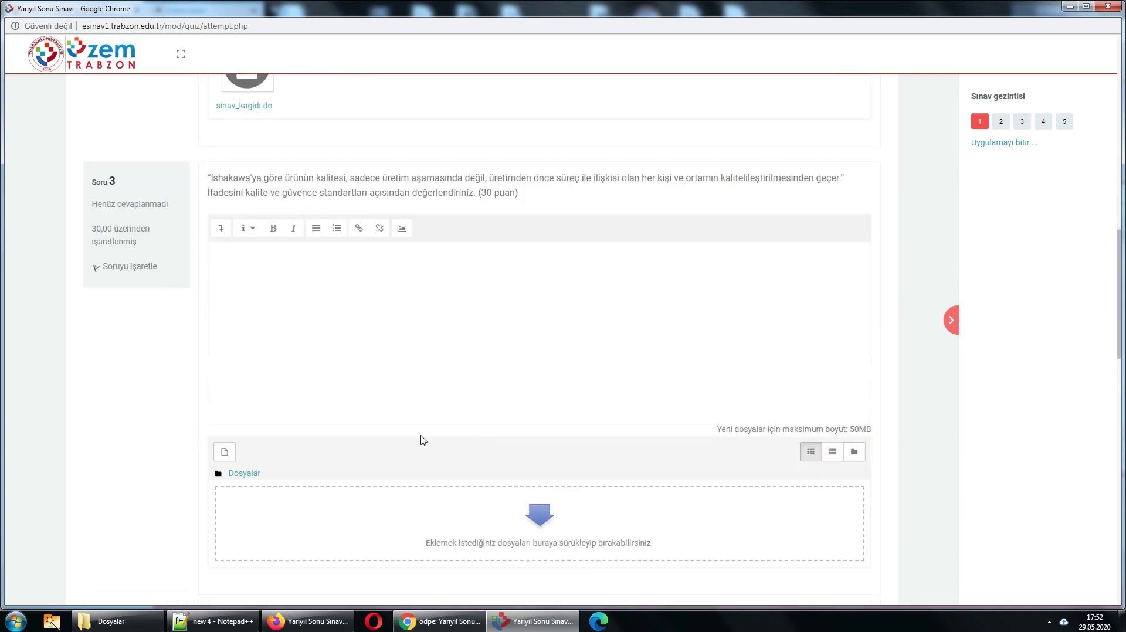
{"action": "scroll", "coordinate": [655, 449], "scroll_direction": "down", "scroll_amount": 3}
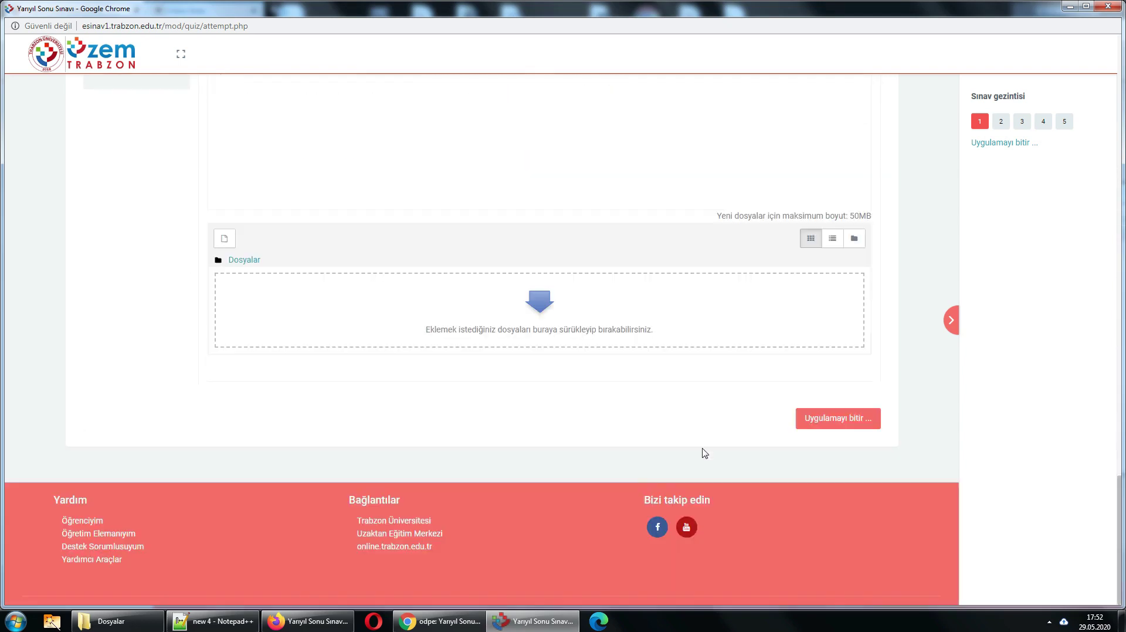